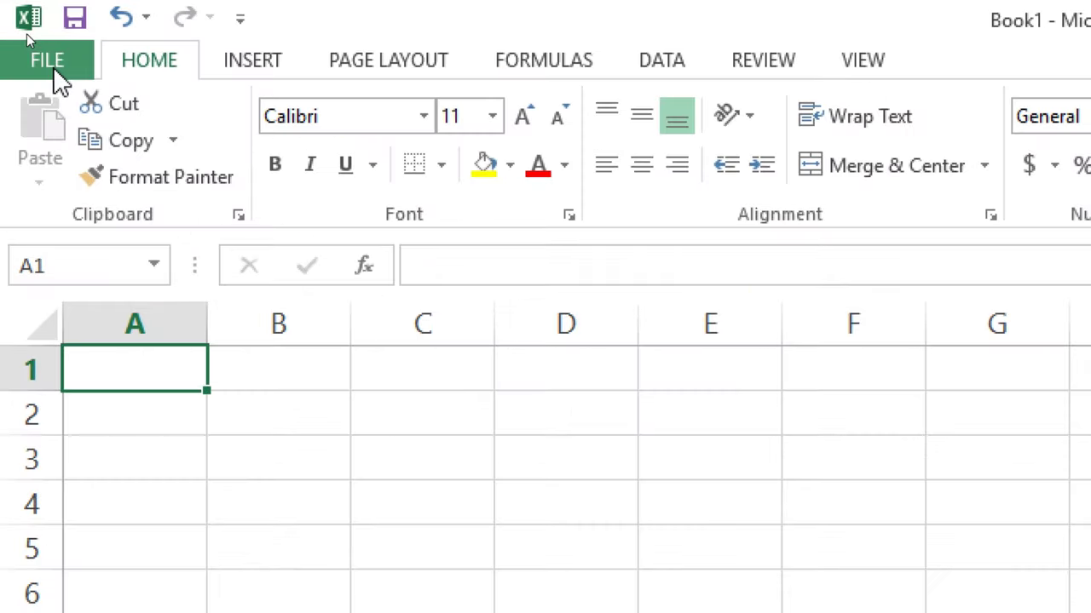
Step: Enable the Developer tab in Excel's Customize Ribbon options
left_click(53, 66)
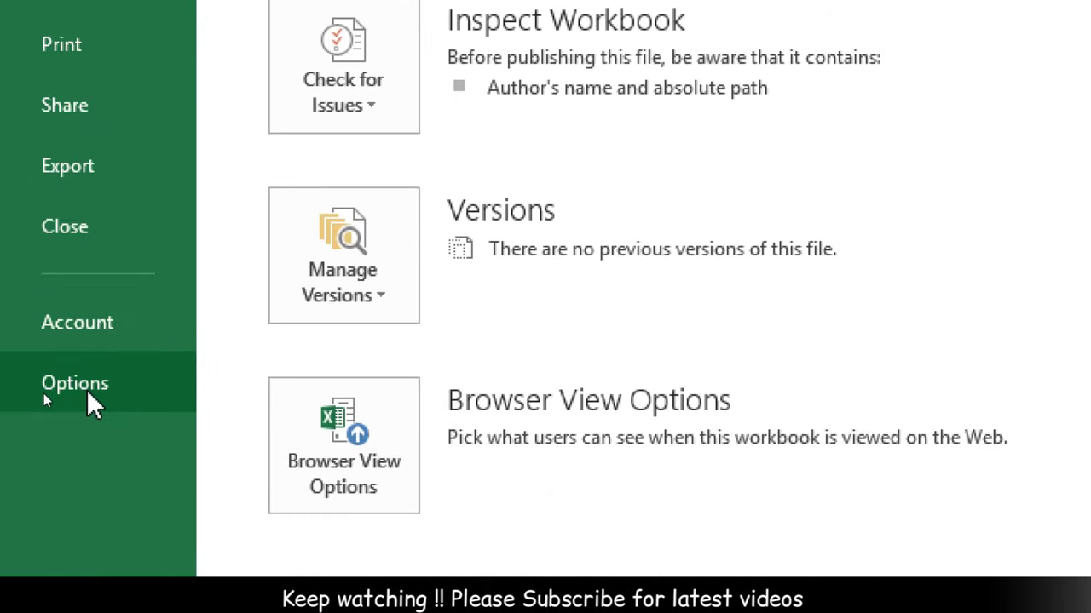
left_click(47, 397)
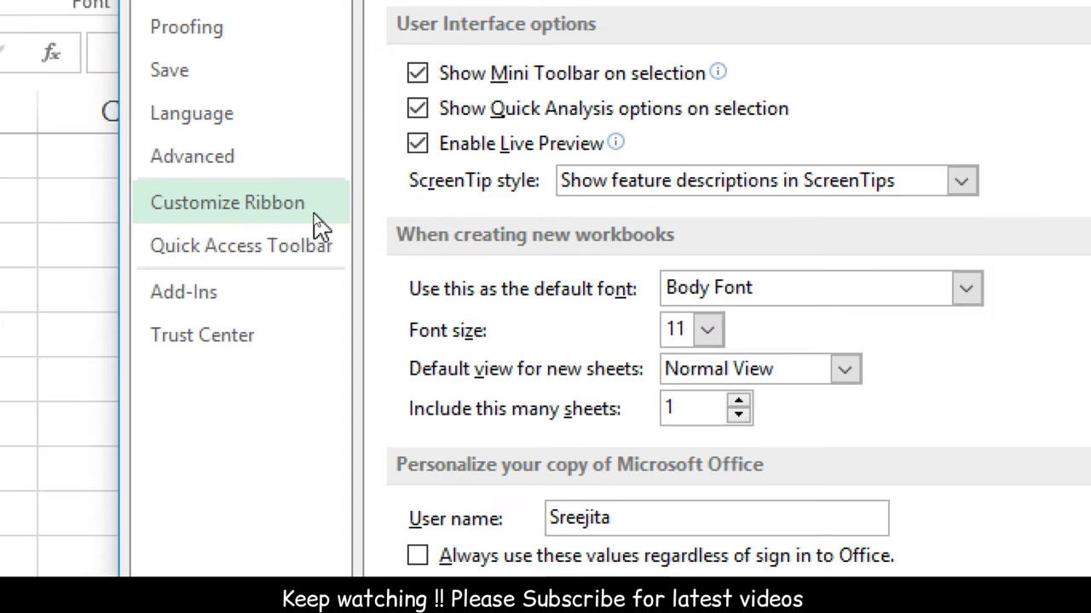
left_click(294, 221)
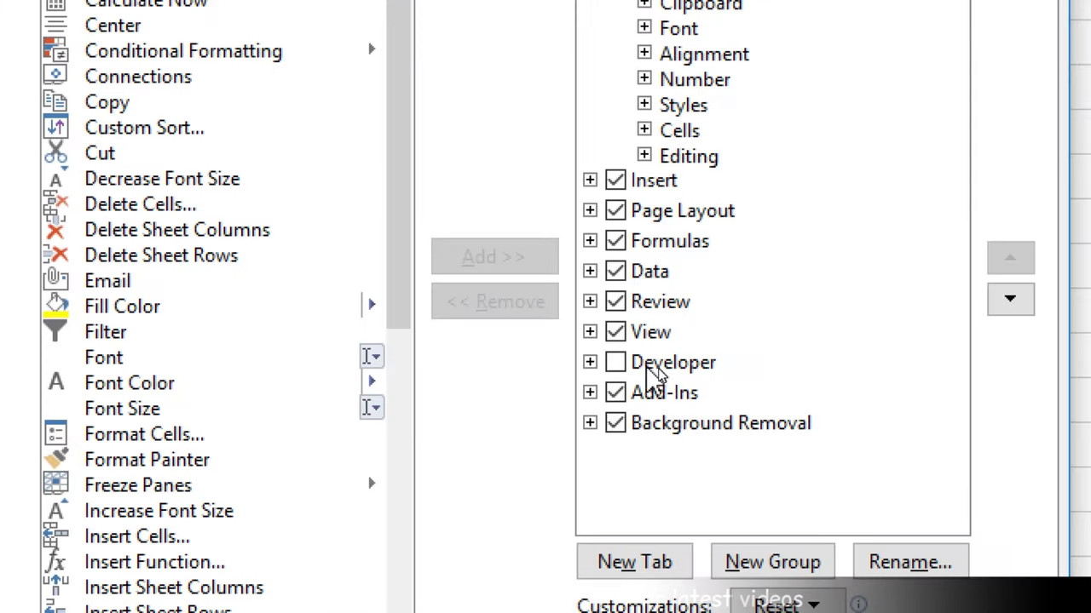
left_click(621, 365)
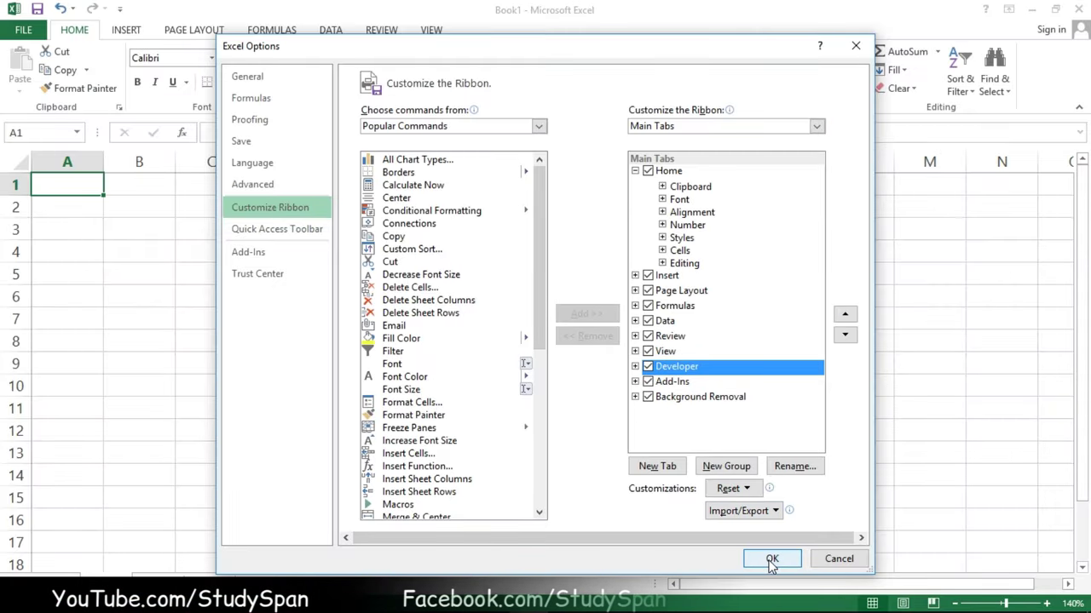
left_click(771, 559)
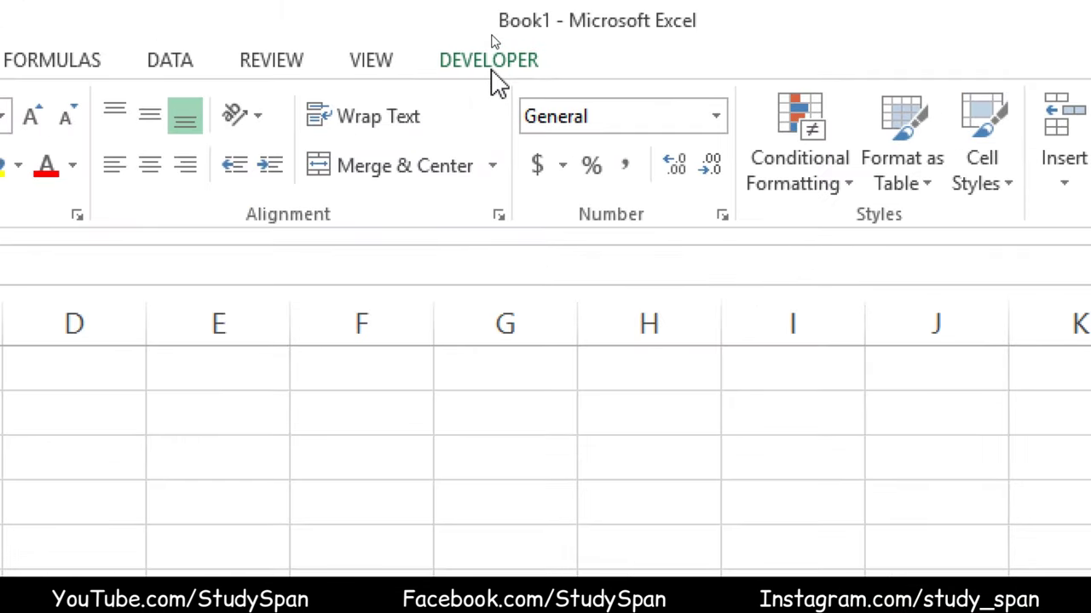
Step: Switch to the Developer tab to reveal the macro recording and code commands
left_click(490, 65)
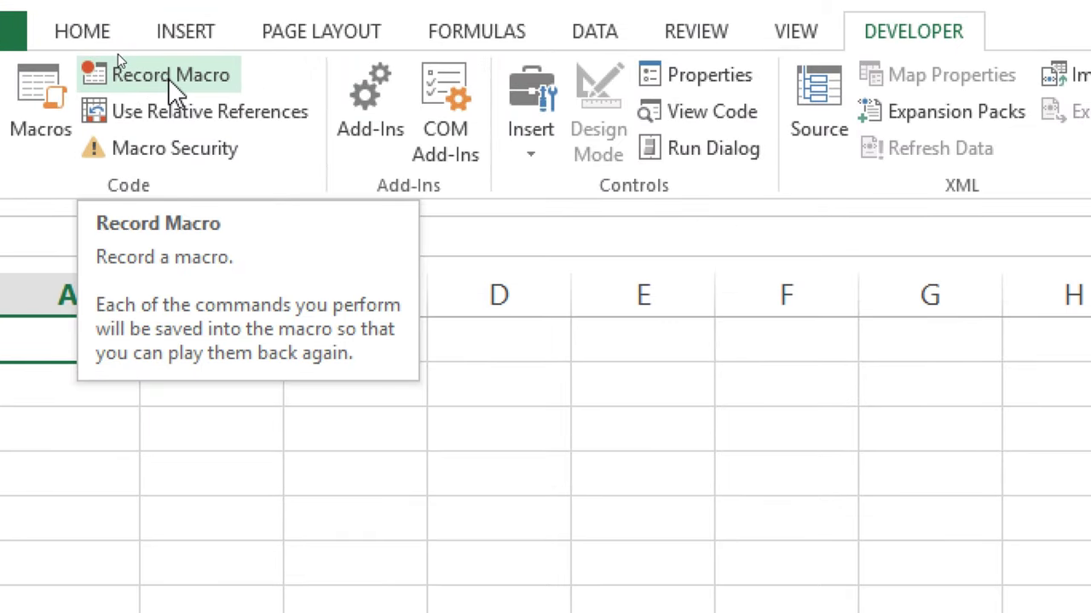
Step: Start recording a macro named Macro1 with shortcut Ctrl+Shift+B
left_click(170, 82)
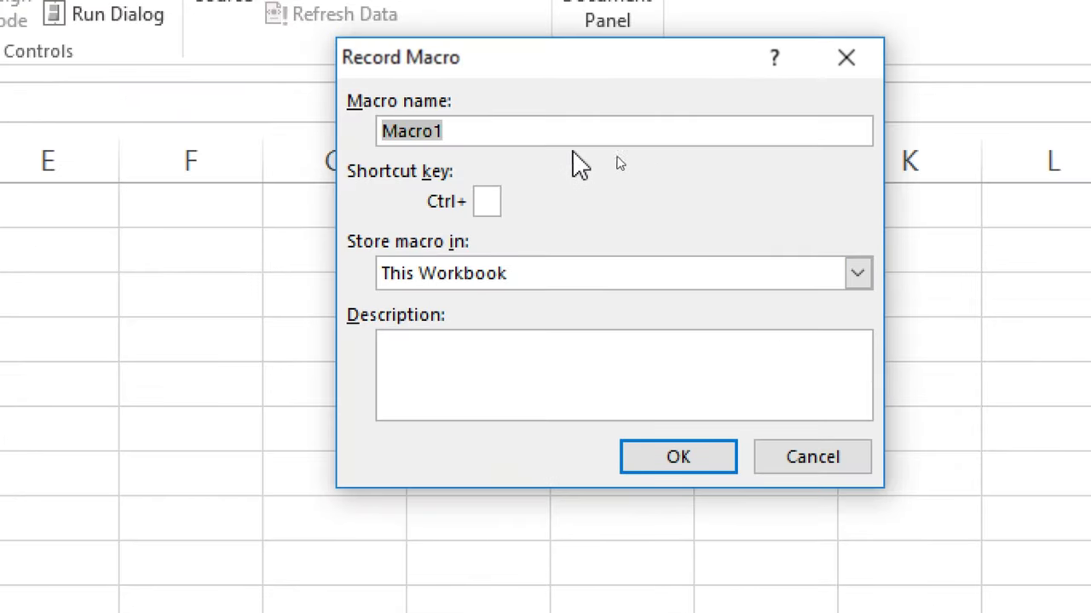
left_click(547, 131)
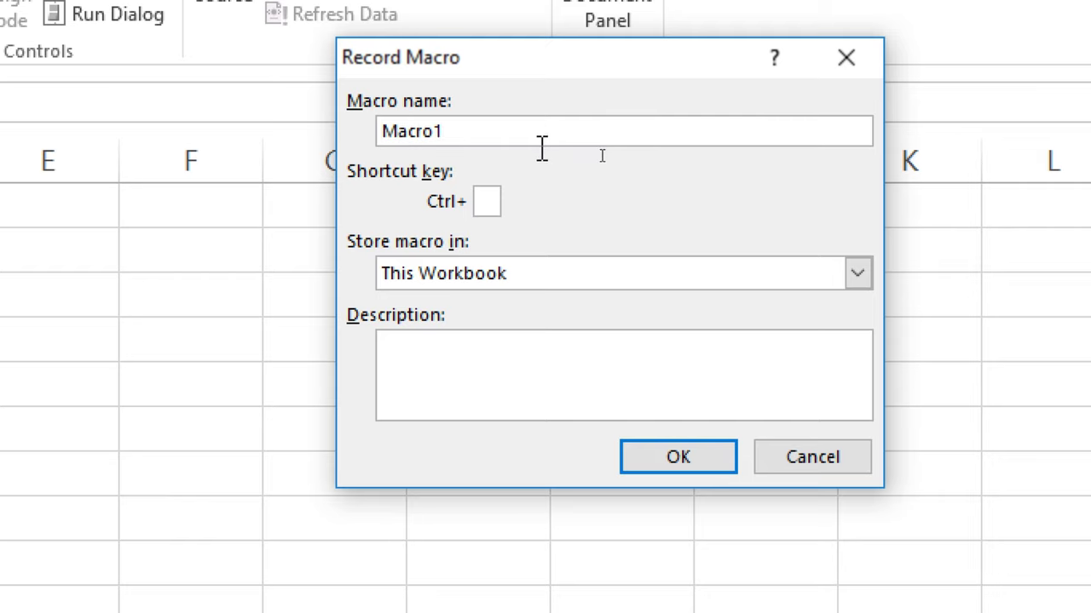
left_click(491, 205)
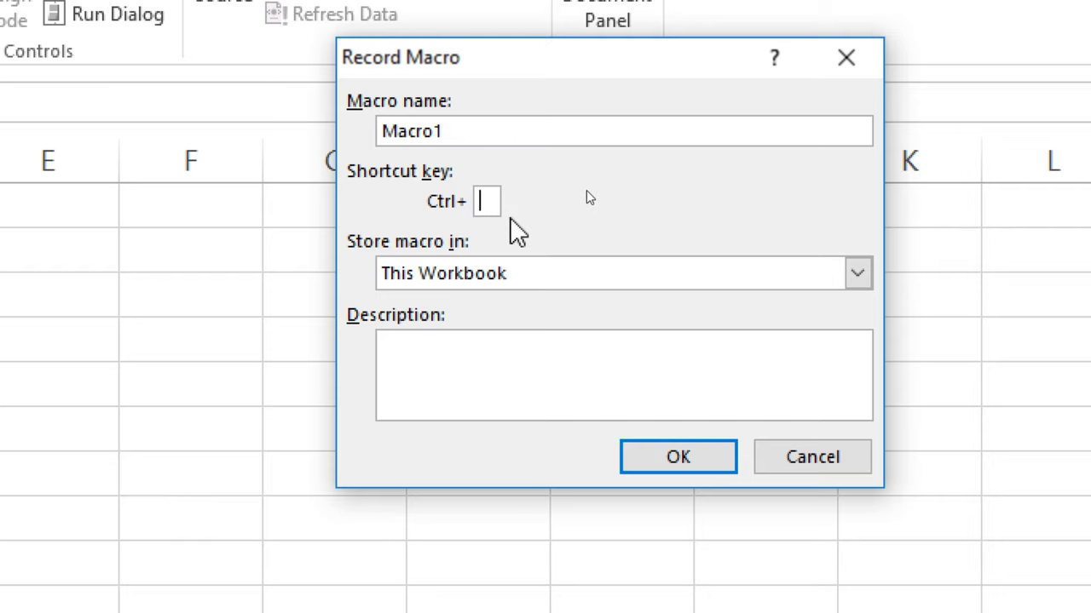
type("B")
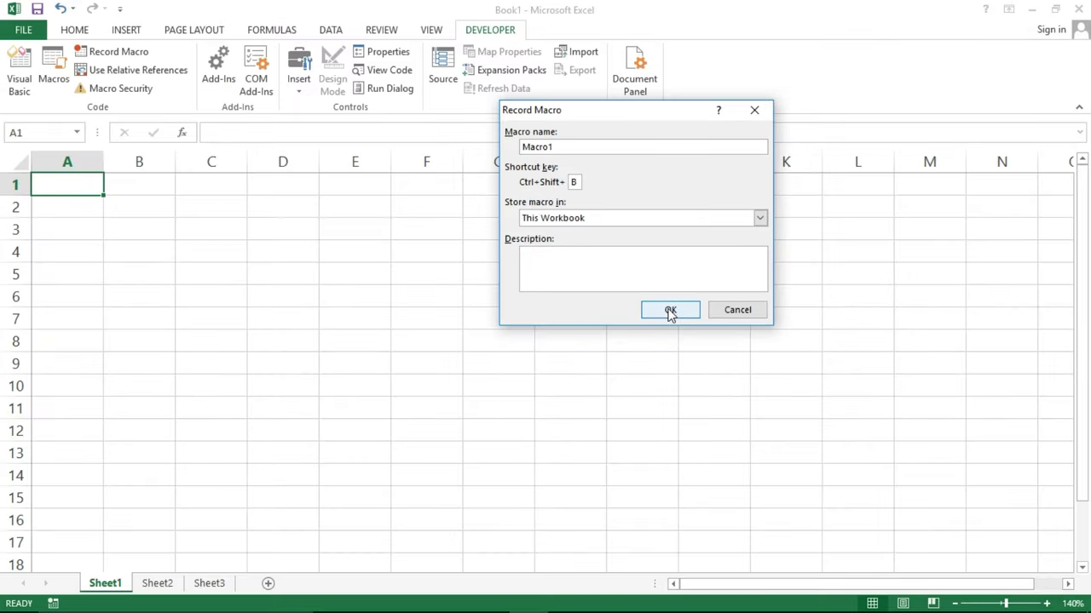
left_click(669, 312)
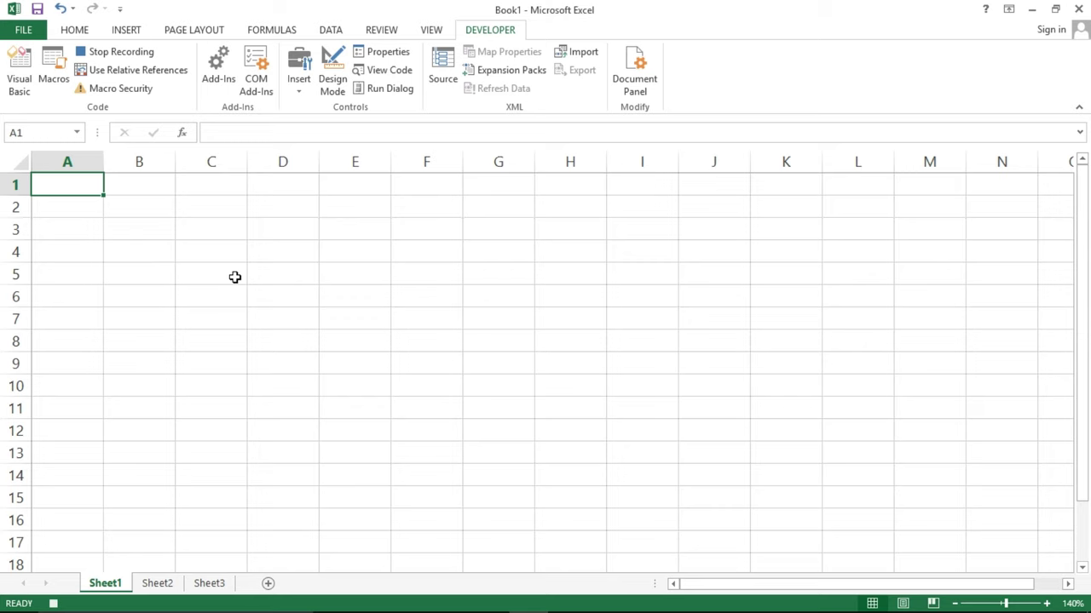
Step: Merge and centre C2:F2 and type the title 'StudySpan Education World'
left_click(225, 208)
left_click_drag(209, 201, 392, 203)
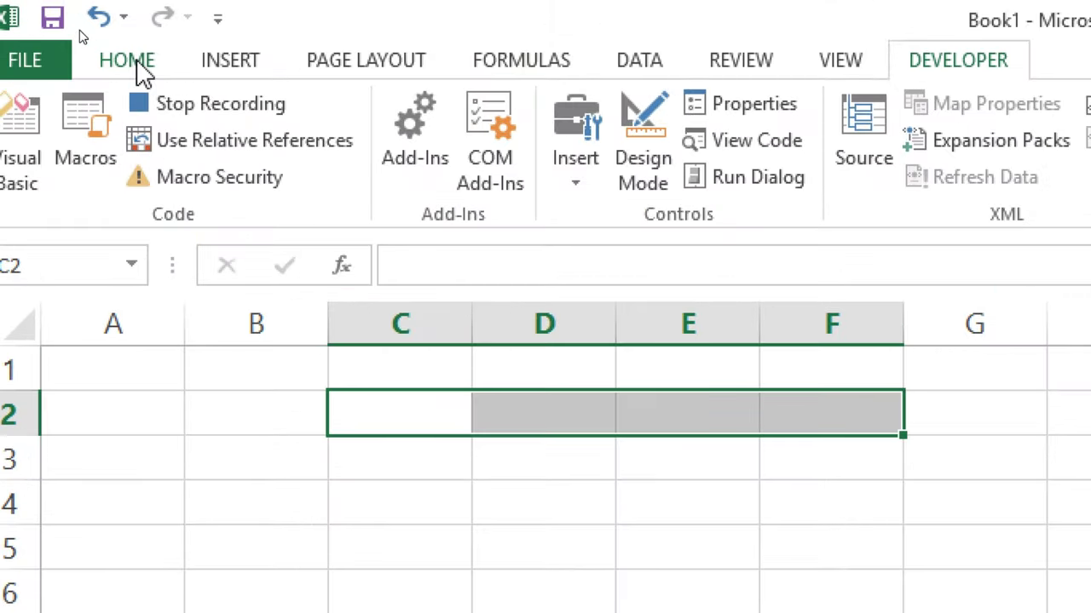
left_click(137, 61)
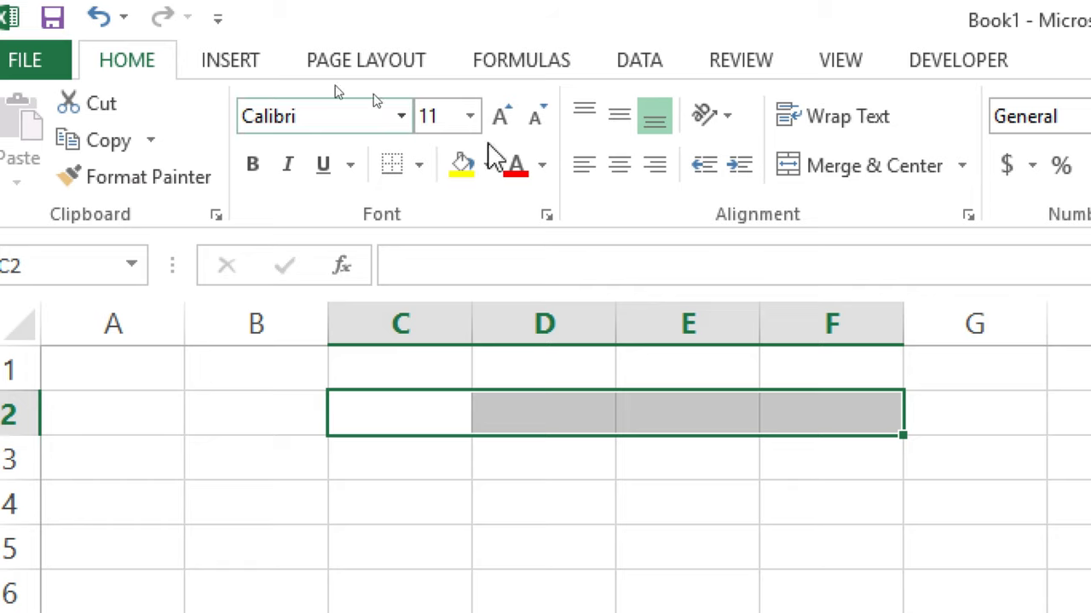
left_click(877, 167)
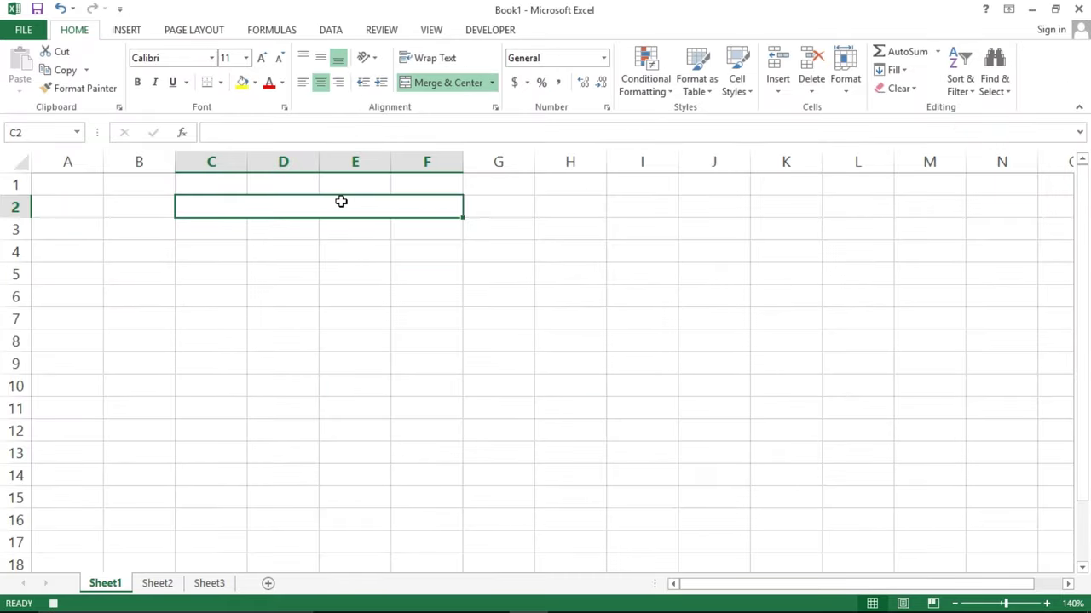
type("Stu")
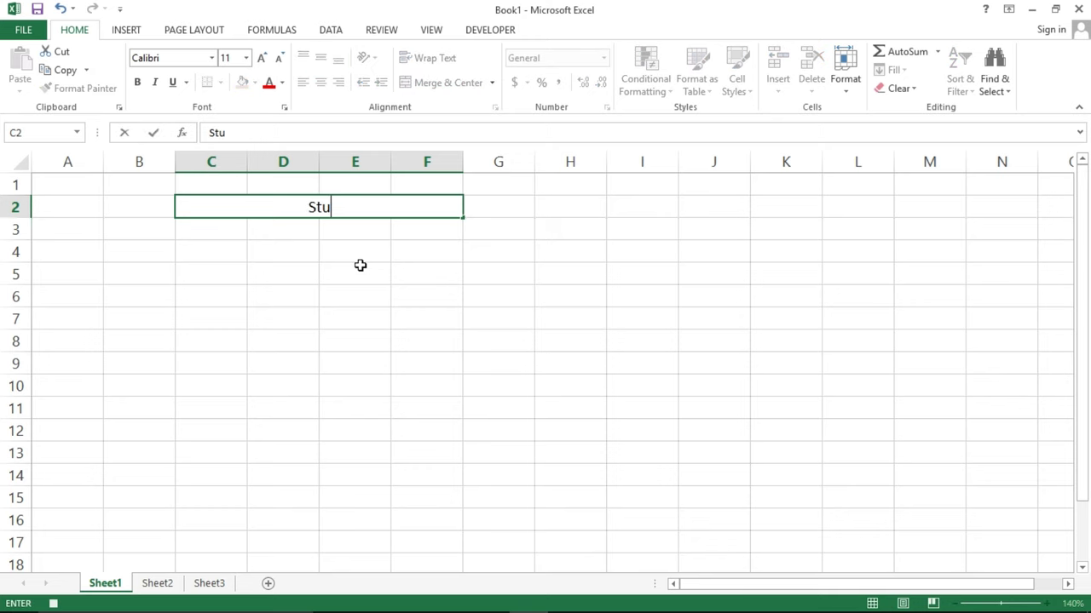
type("dySpan Educa")
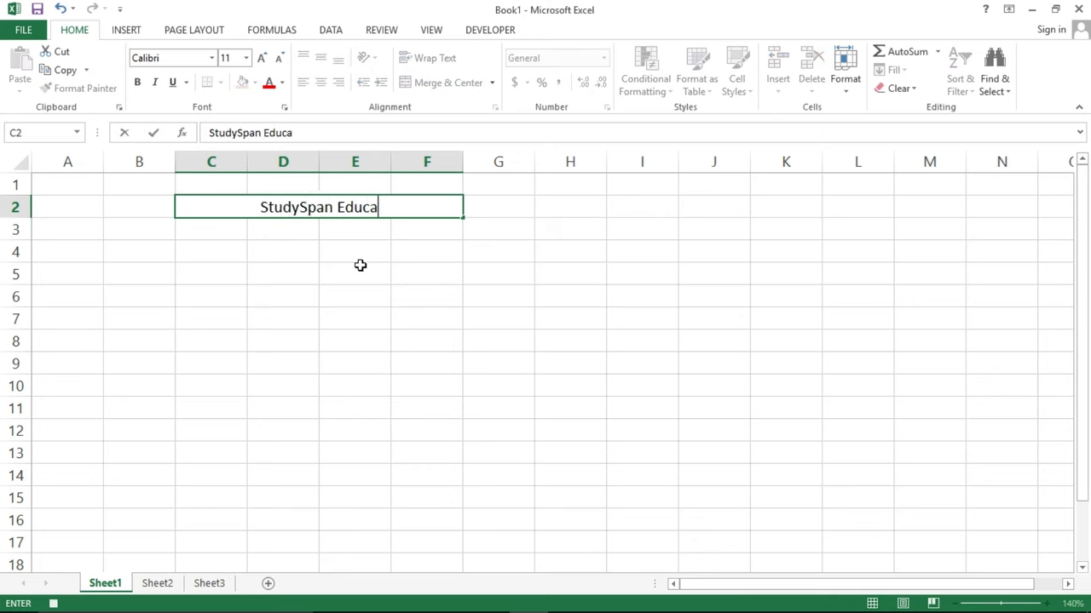
type("tion World")
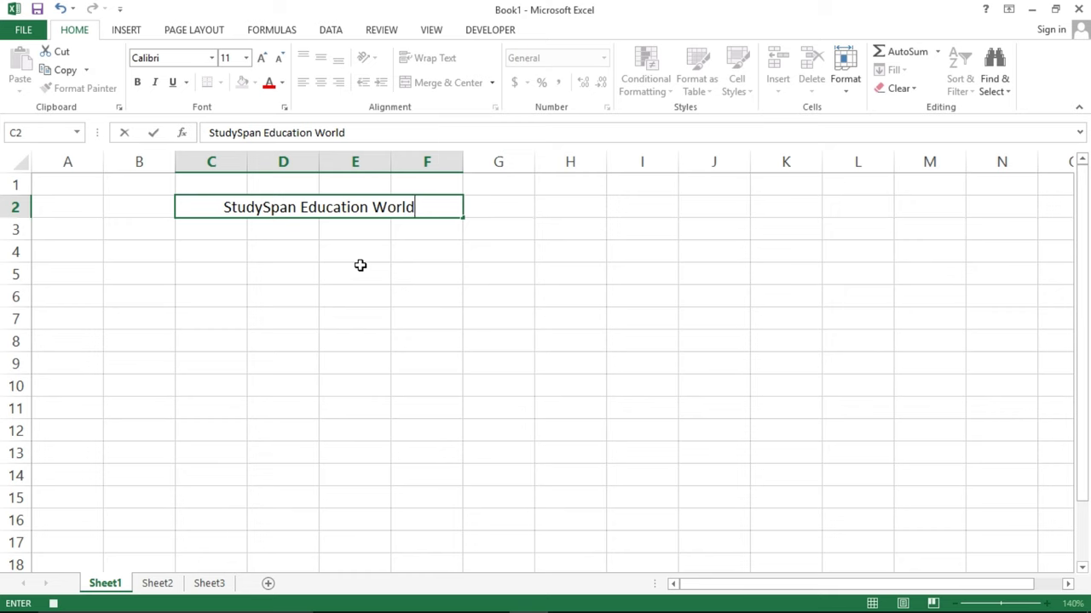
key("Return")
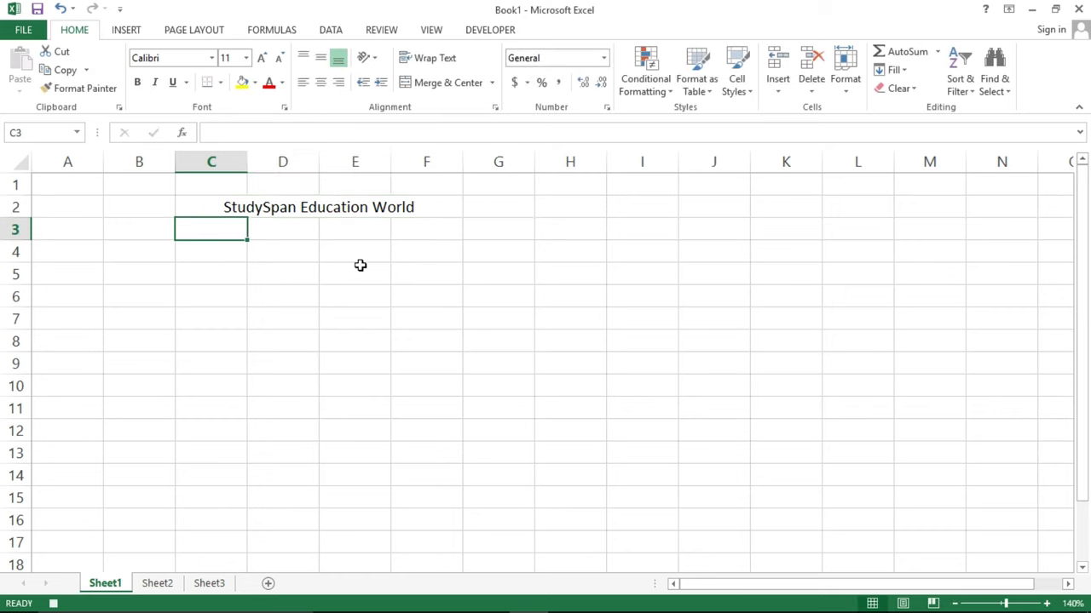
Step: Add Name in C3 with merged D3:F3, Class in C4 and Roll No in E4
type("Name")
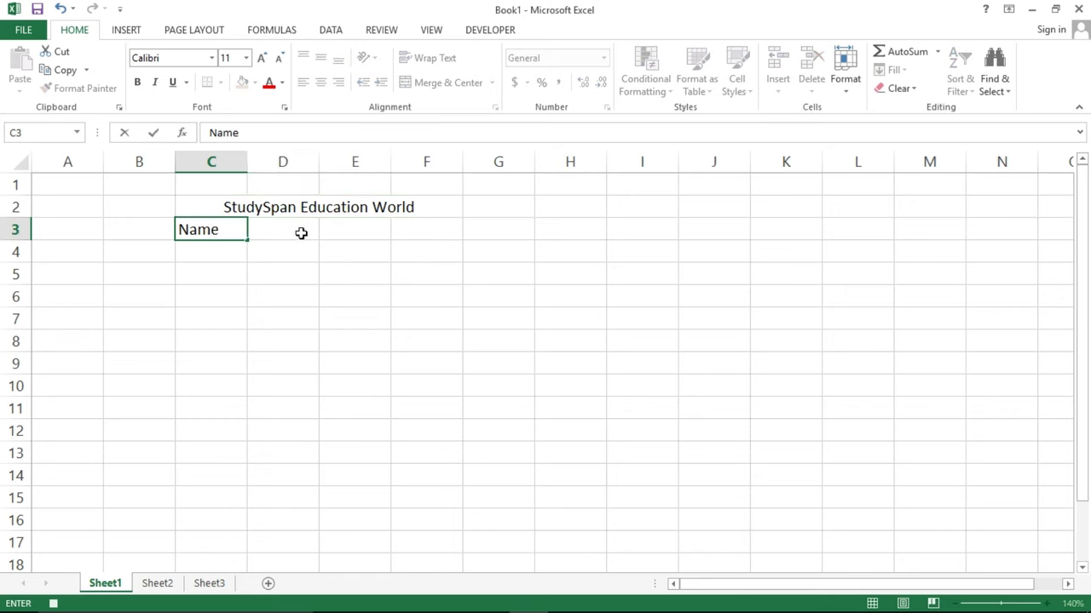
left_click_drag(301, 232, 437, 232)
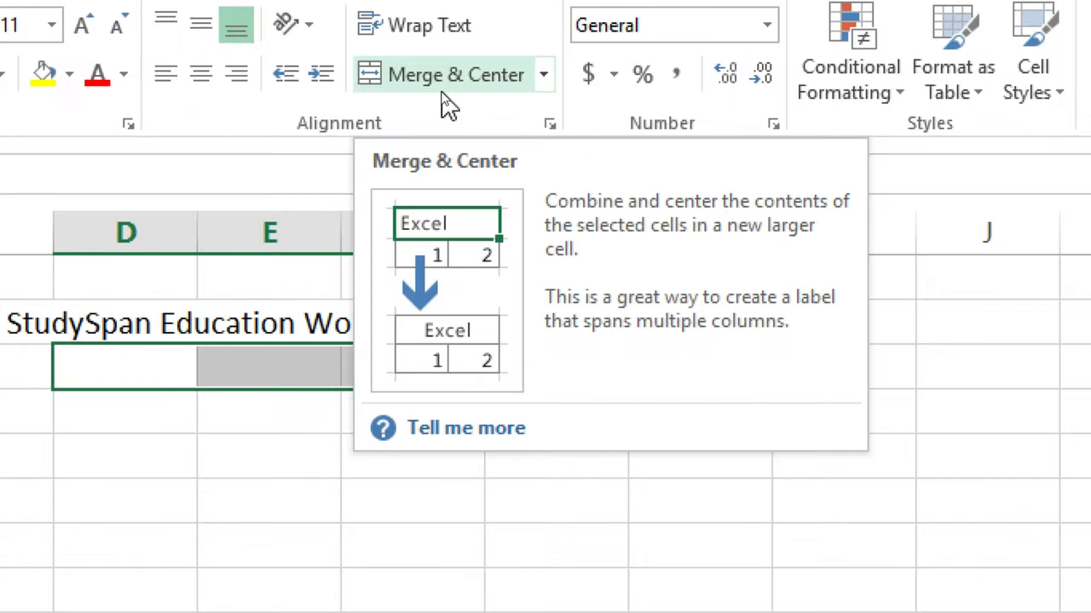
left_click(432, 87)
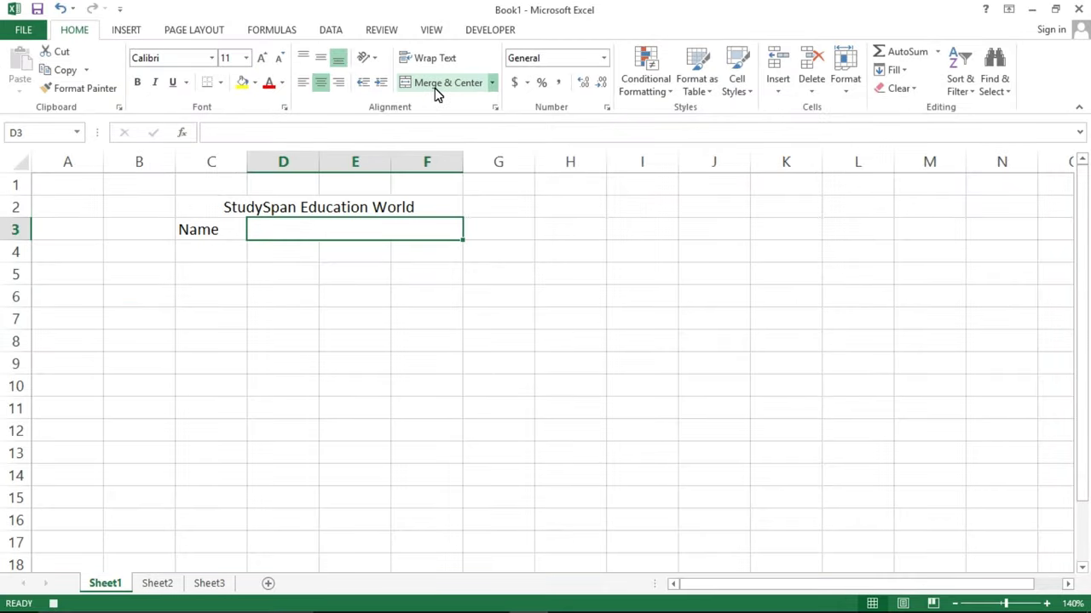
left_click(225, 251)
type("C")
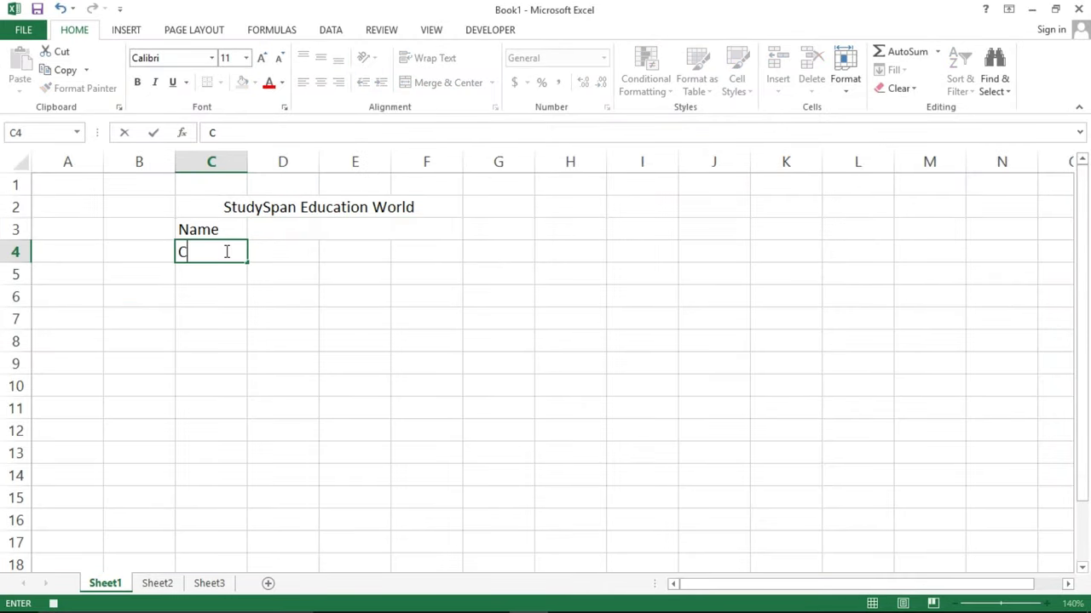
type("lass")
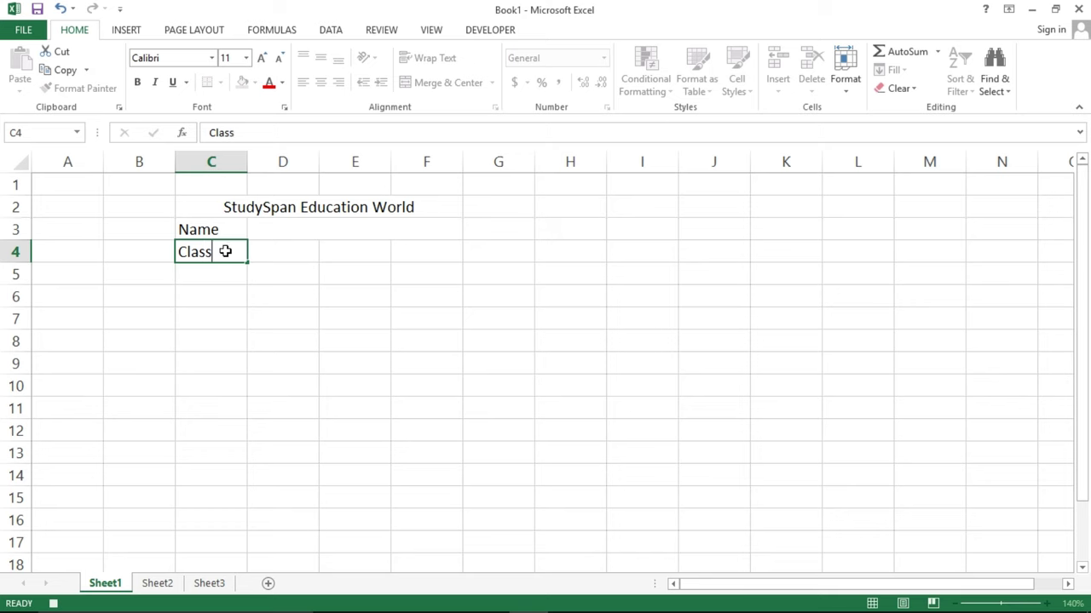
key("Tab")
key("Tab")
type("R")
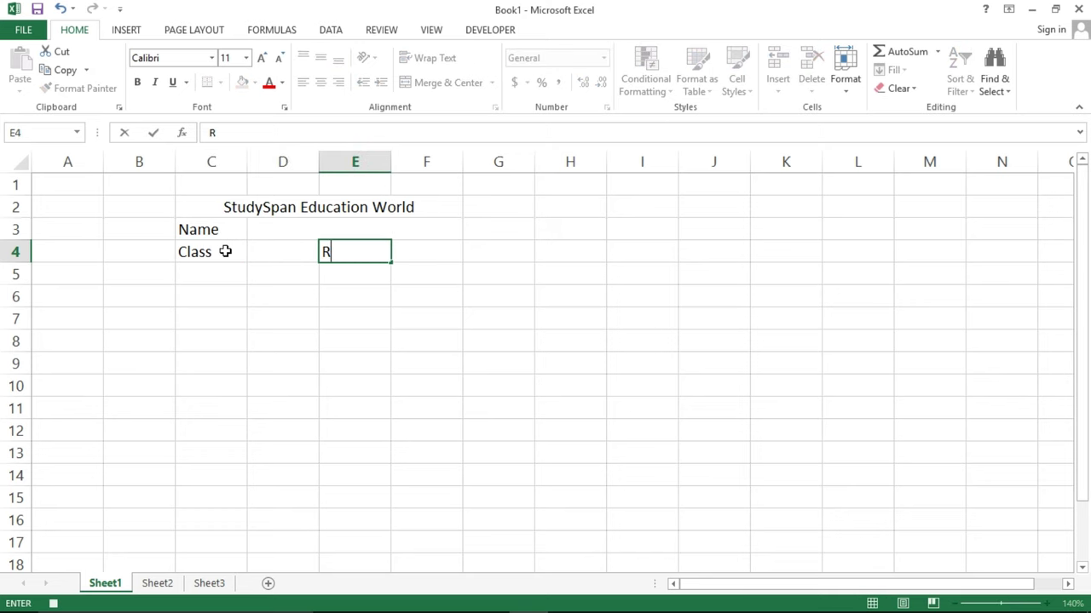
type("oll No")
key("Return")
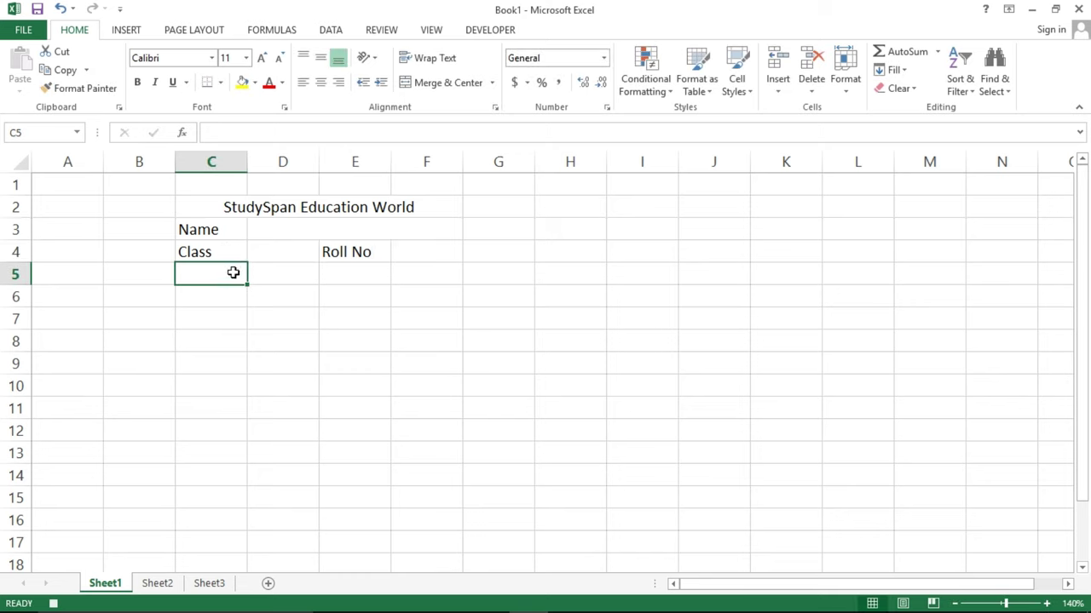
Step: Merge C5:F5 into a centred 'Subjects' heading
left_click_drag(232, 273, 402, 277)
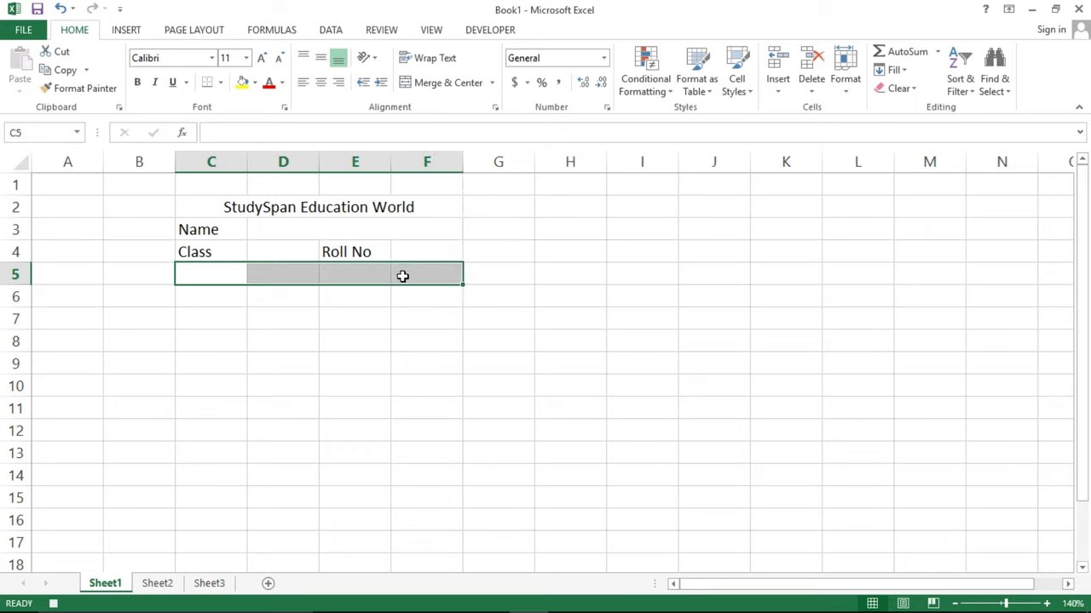
left_click(441, 89)
type("S")
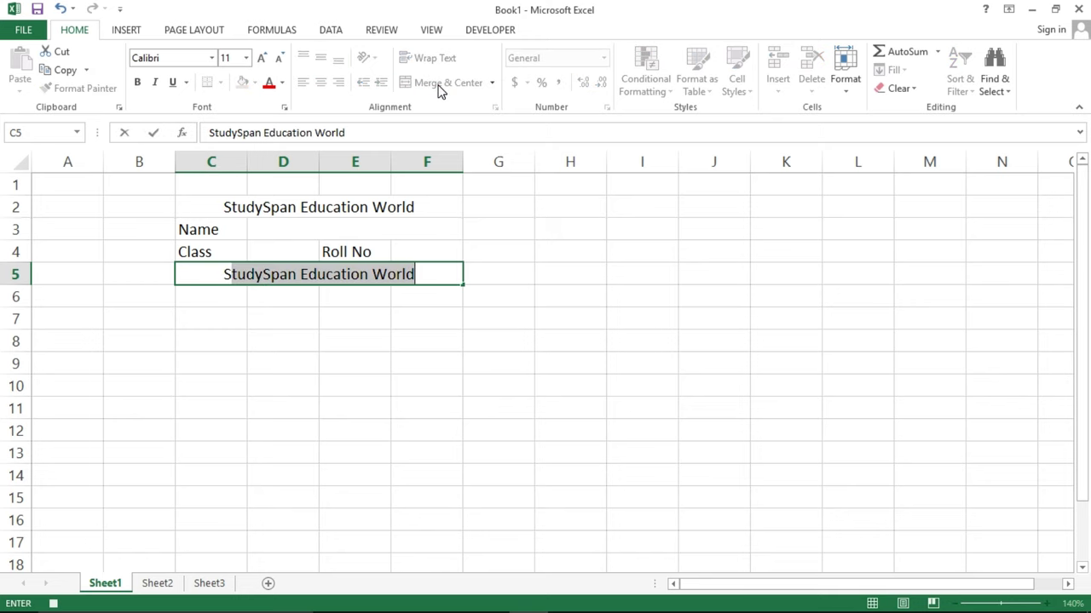
type("ubjects")
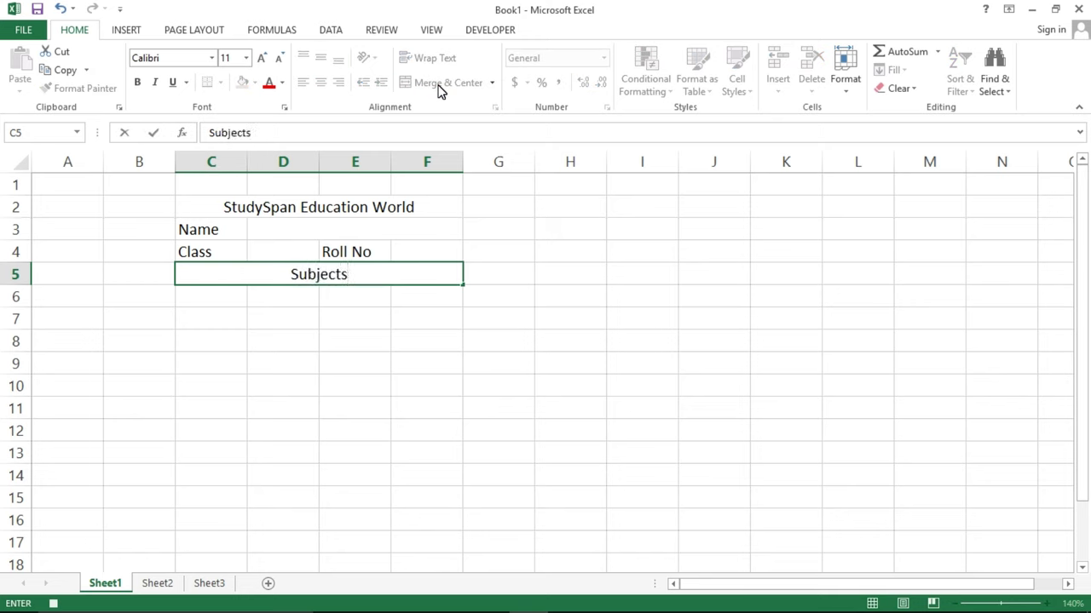
left_click(217, 299)
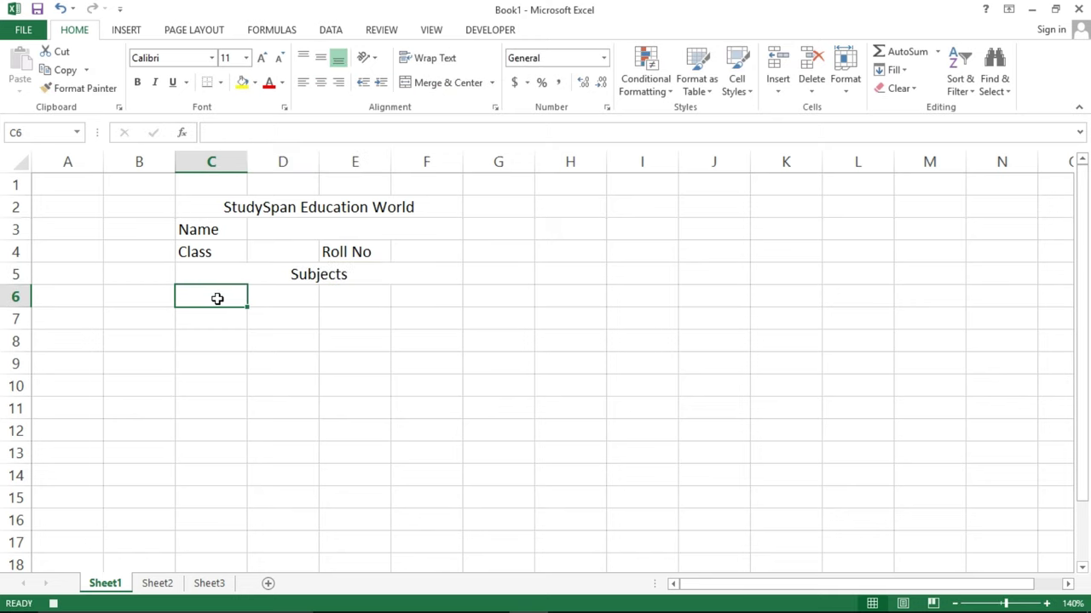
Step: Enter subjects Hindi in C6, English in E6, Math in C7 and Science in E7
type("Hi")
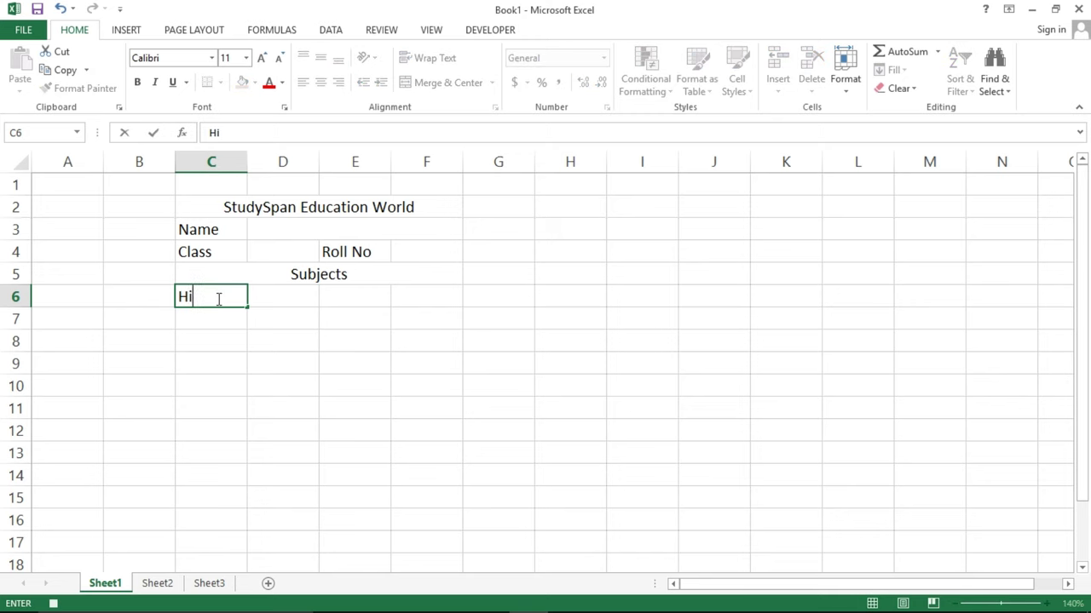
type("ndi")
key("Tab")
key("Tab")
type("E")
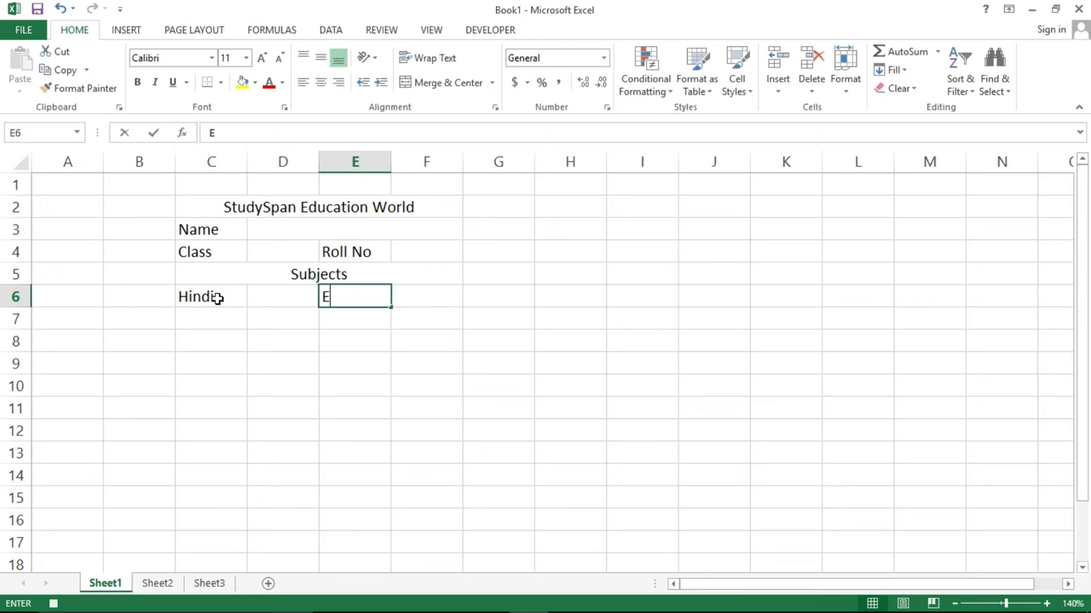
type("nglish")
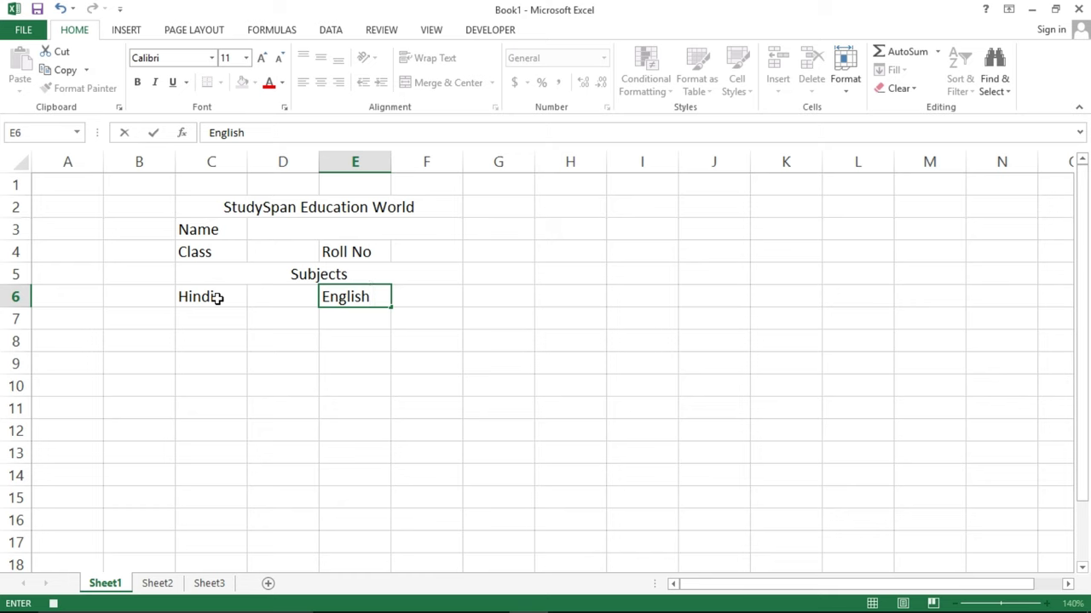
key("Return")
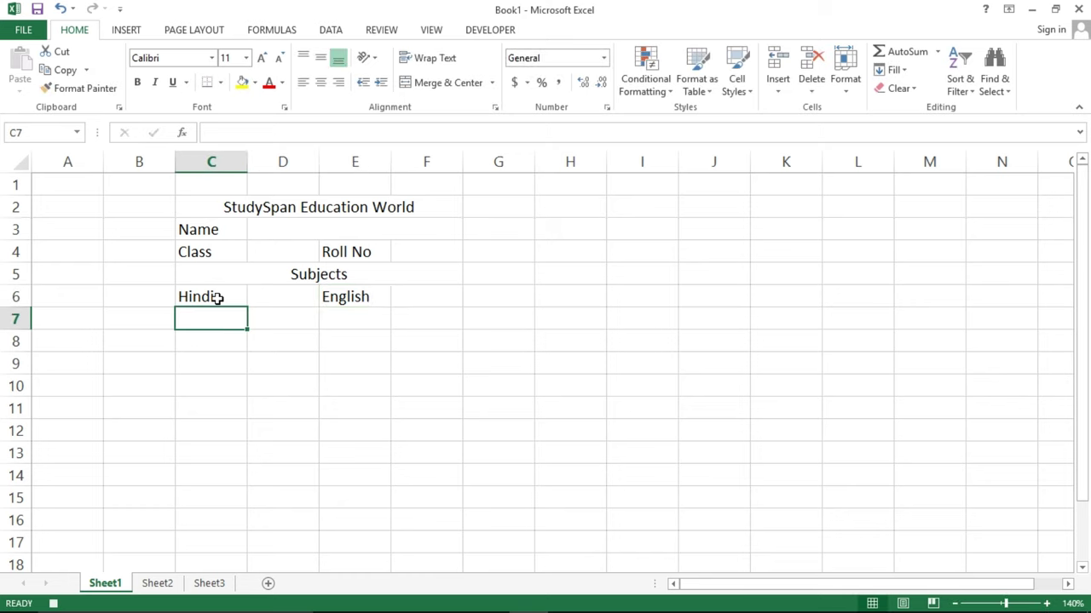
type("Math")
key("Tab")
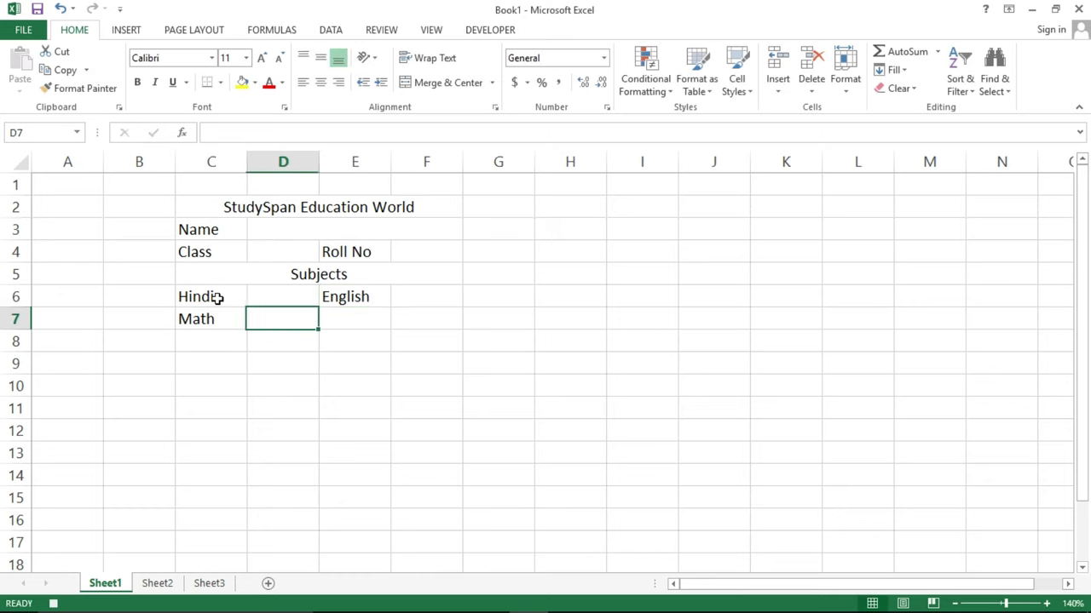
key("Tab")
type("Science")
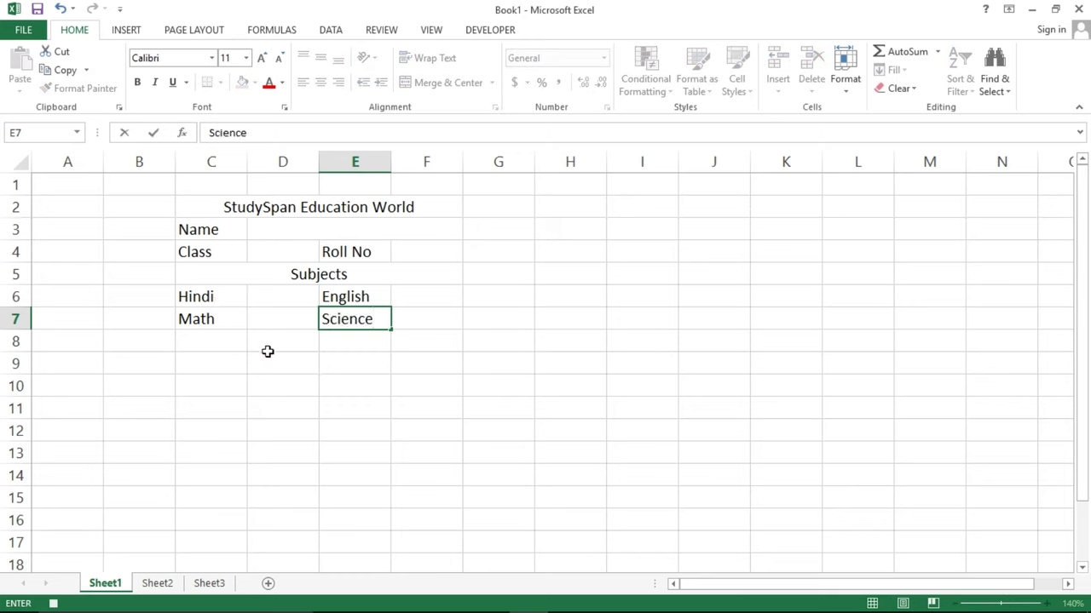
left_click(216, 341)
Step: Merge C8:D8 labelled 'Total' and merge E8:F8 for its value
left_click_drag(217, 341, 278, 342)
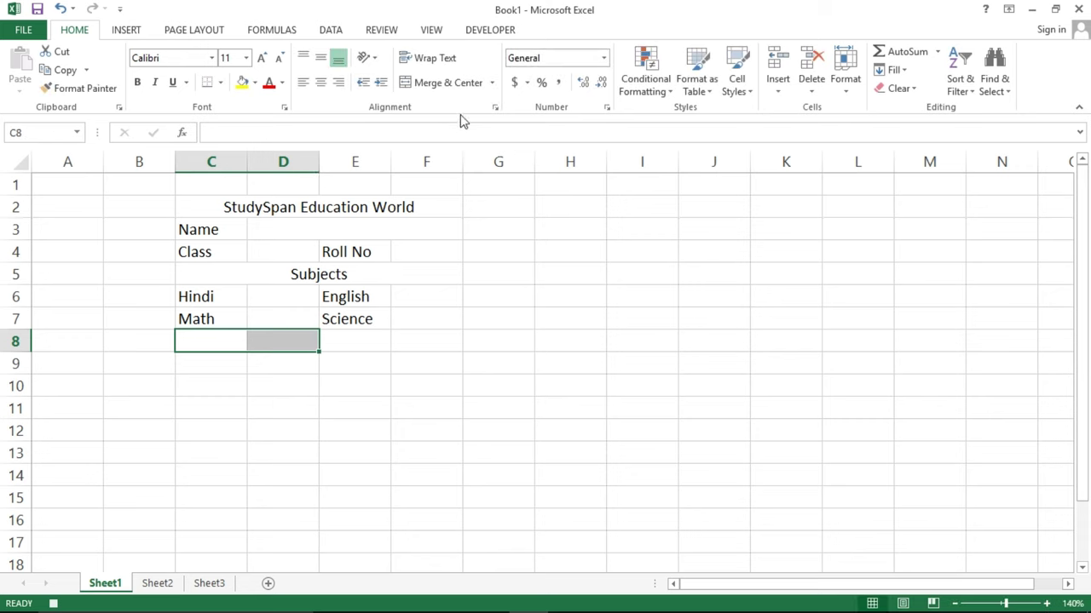
left_click(456, 90)
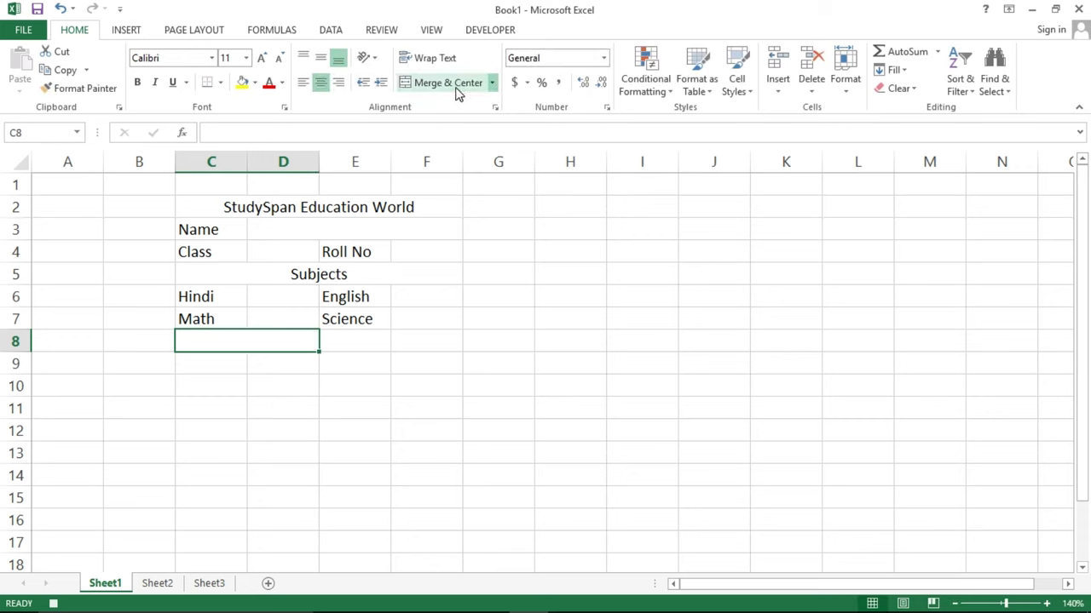
type("Total")
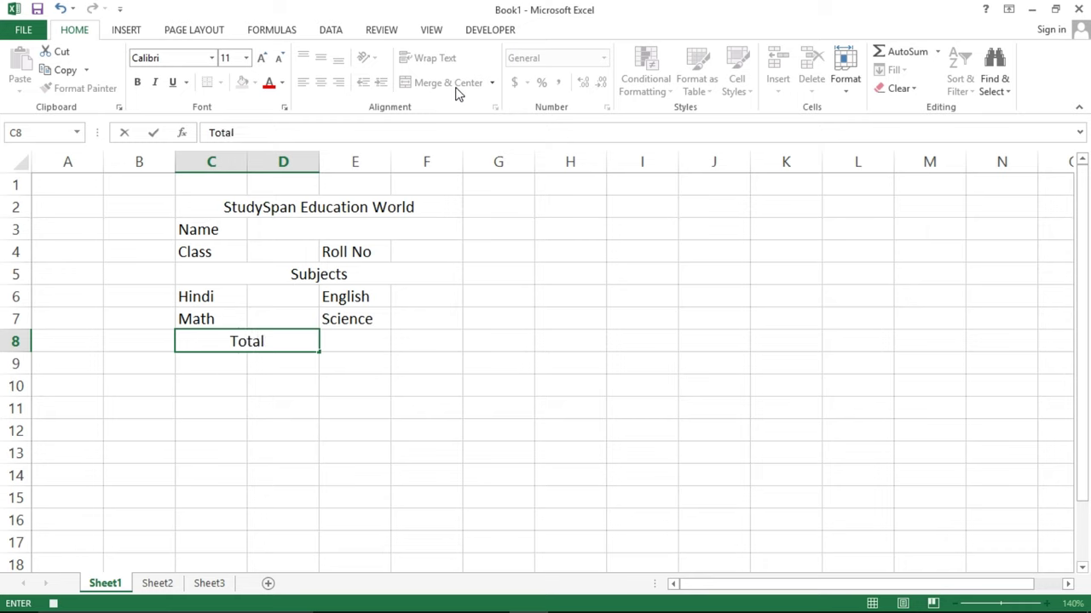
left_click_drag(363, 343, 438, 341)
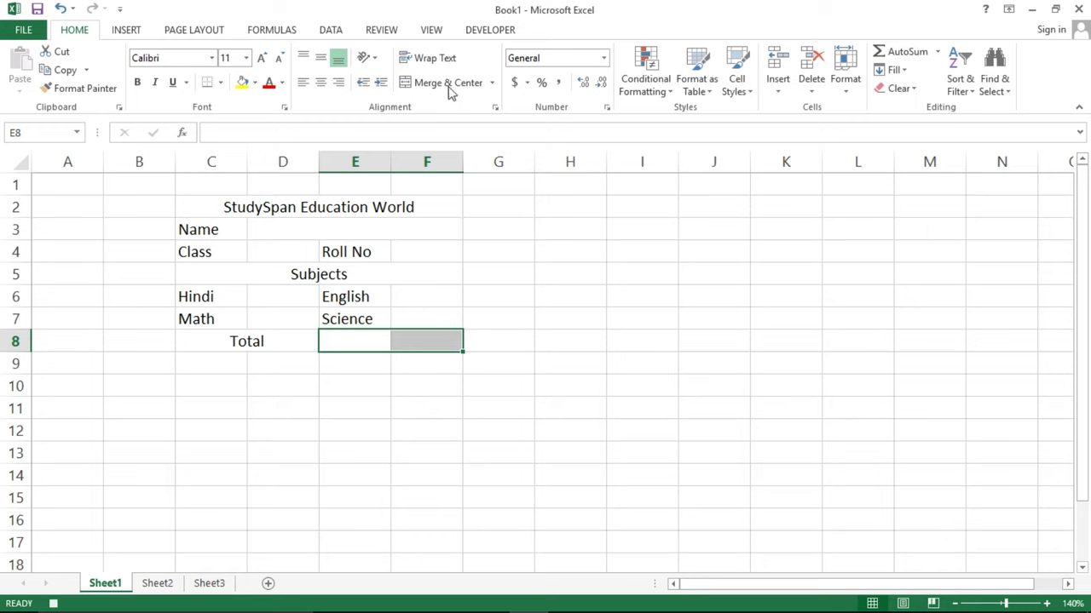
left_click(450, 90)
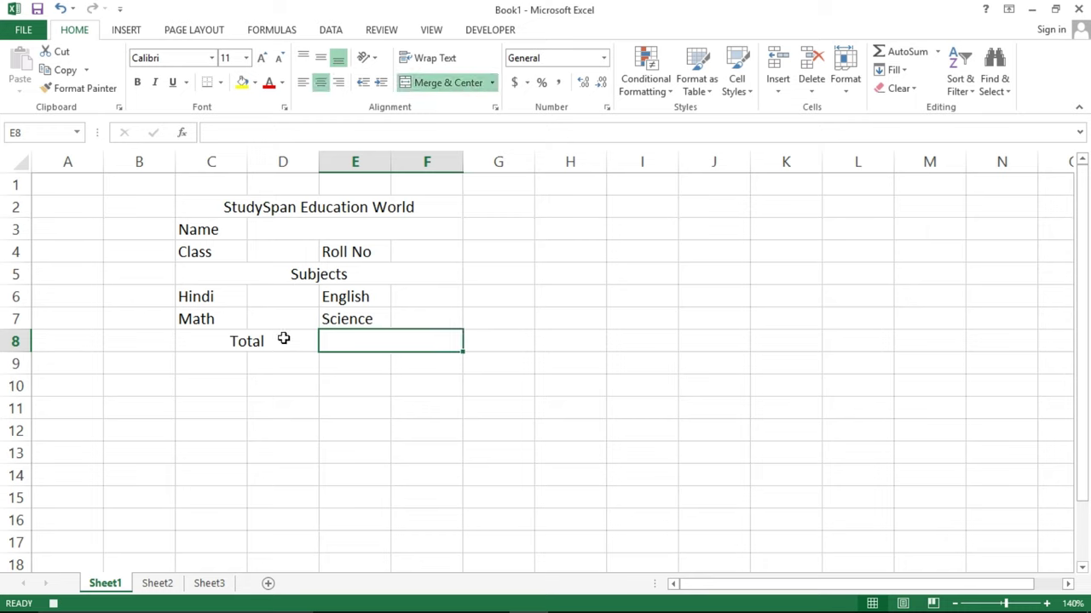
Step: Merge C9:D9 labelled 'Percent' and merge E9:F9 for its value
left_click_drag(220, 362, 266, 364)
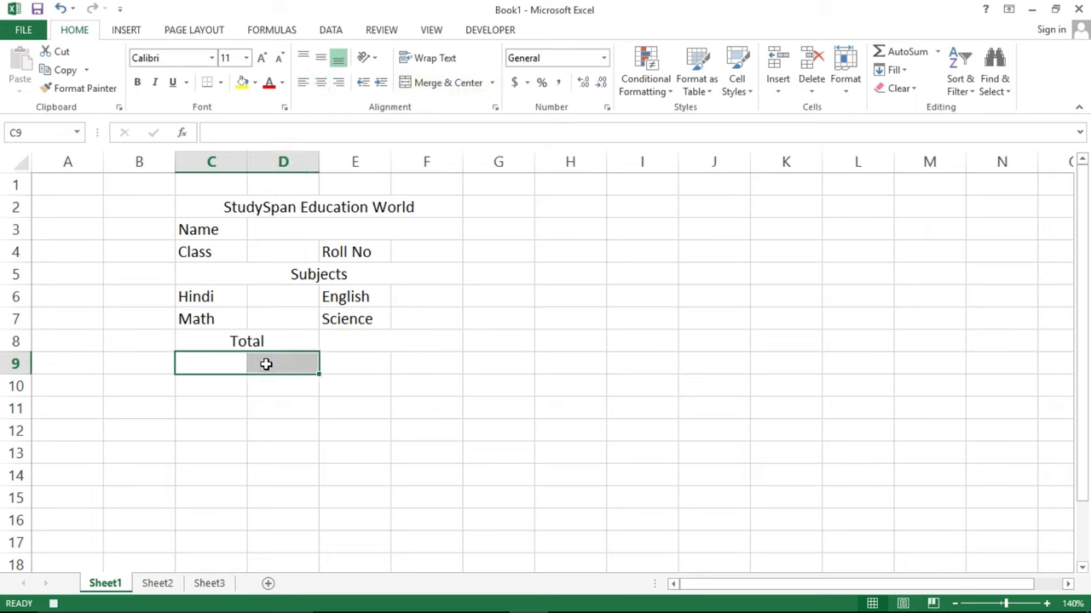
left_click(447, 90)
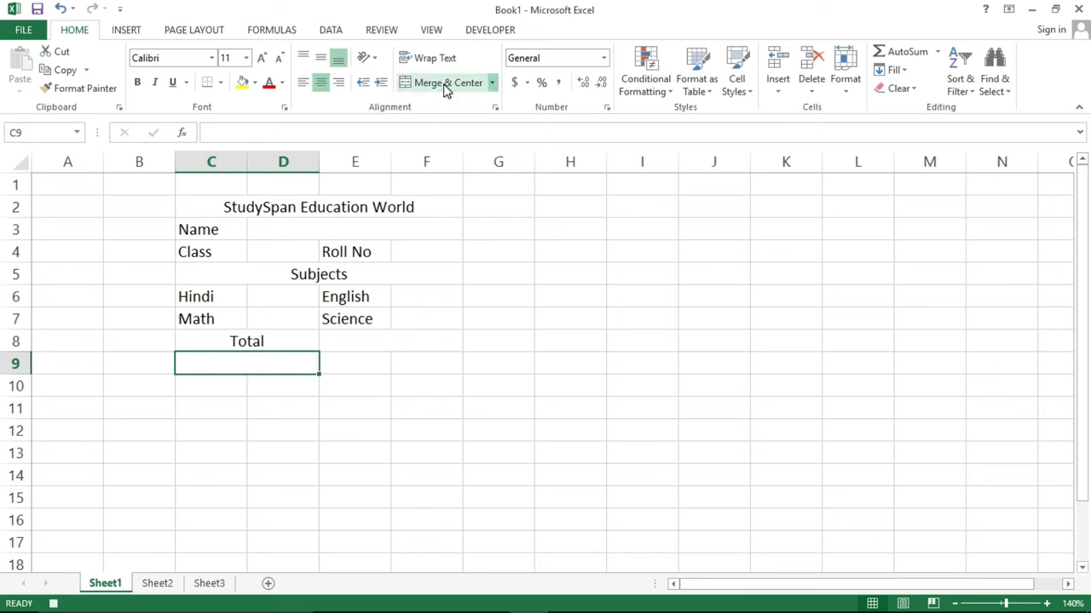
type("Per")
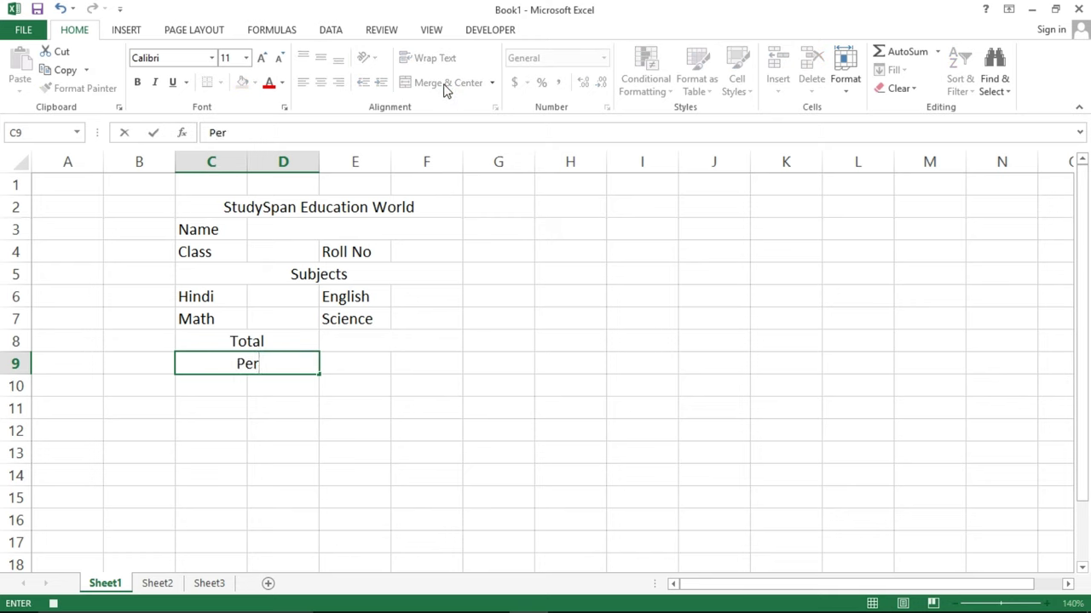
type("cent")
key("Tab")
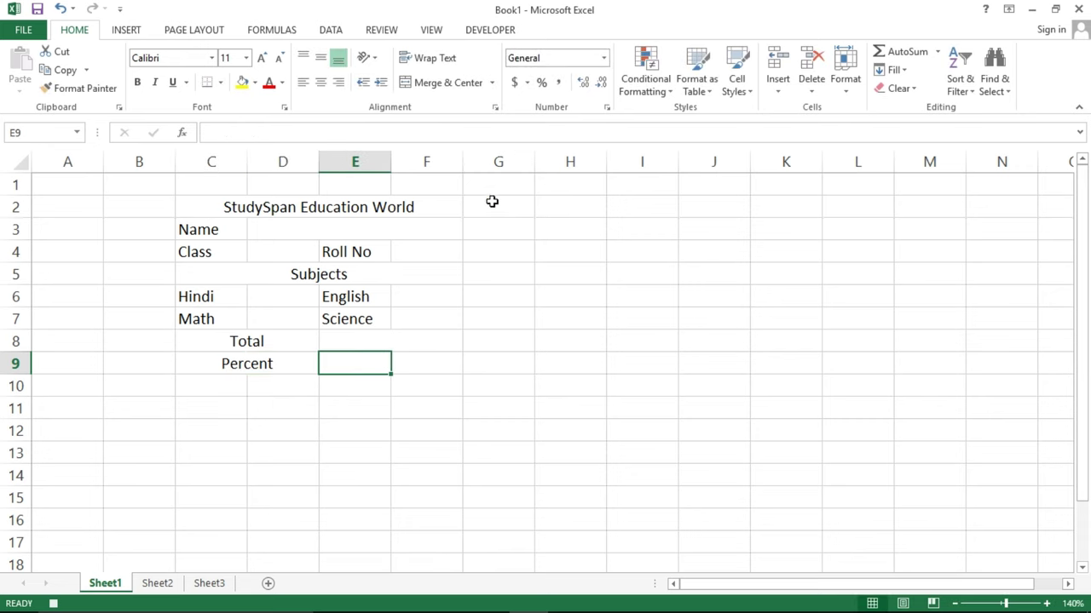
left_click_drag(375, 363, 424, 363)
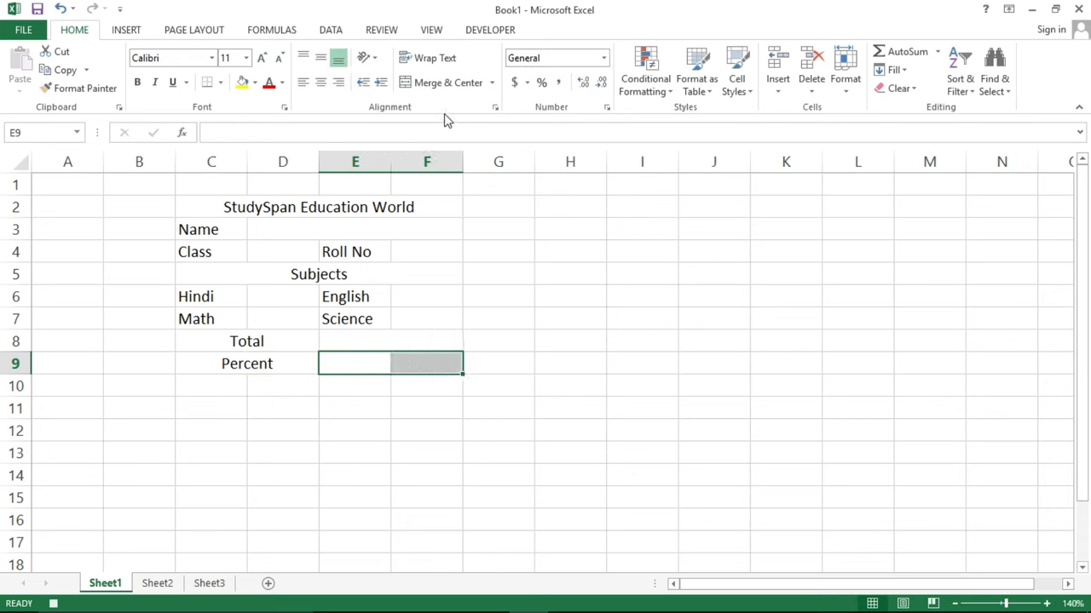
left_click(443, 88)
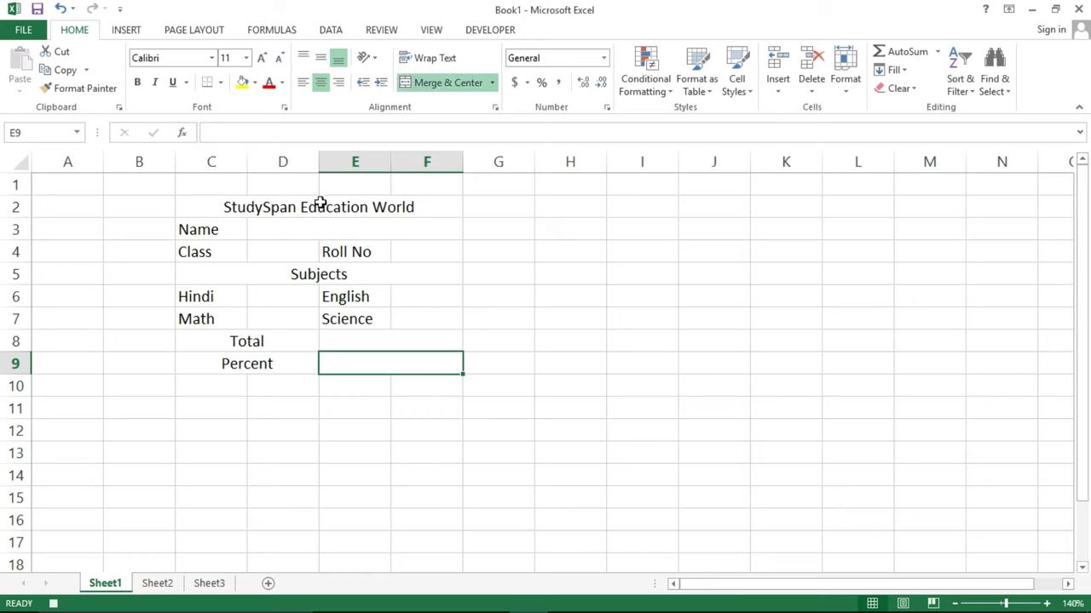
Step: Format C2:F9 with Times New Roman, All Borders and middle vertical alignment
left_click_drag(319, 204, 325, 364)
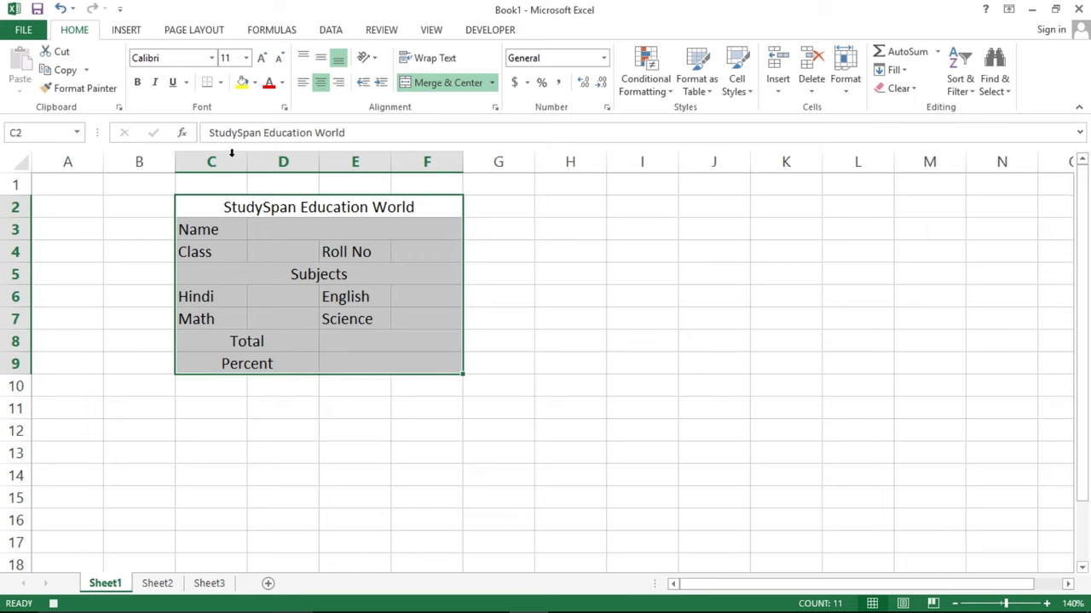
left_click(212, 61)
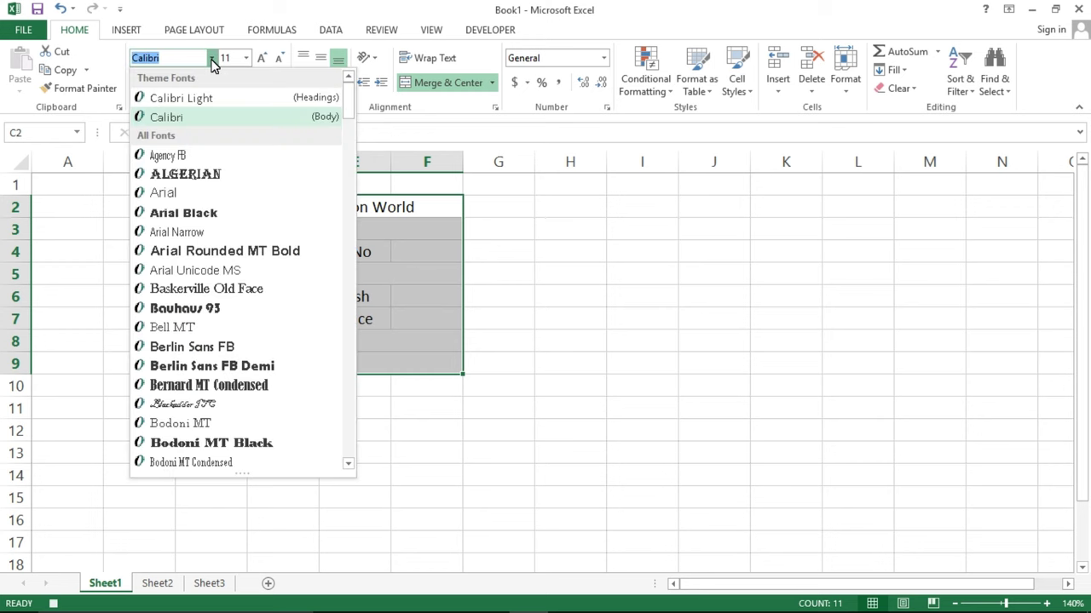
type("Times New Roma")
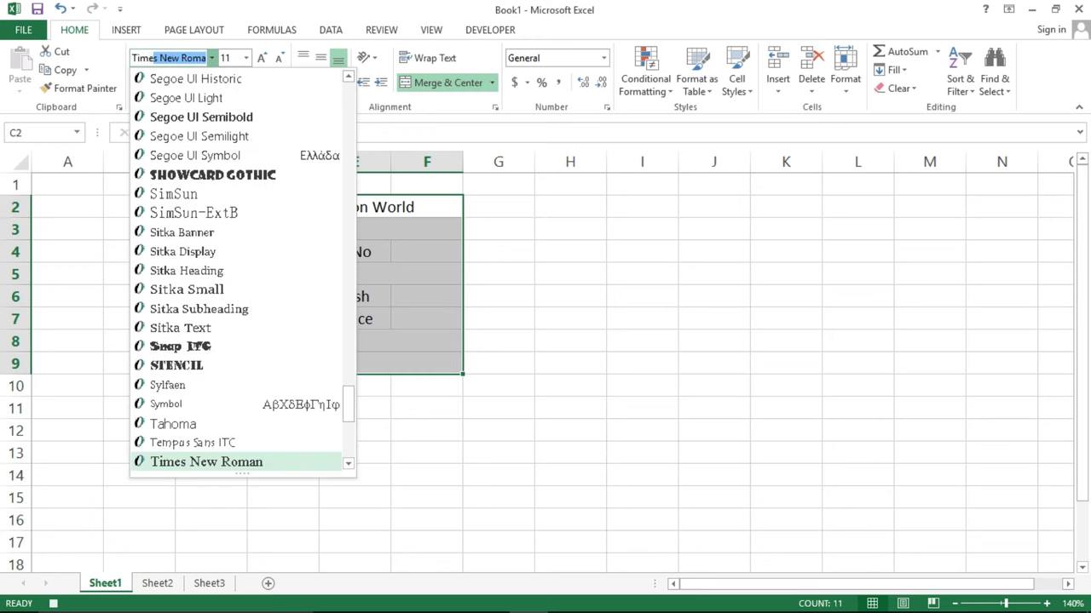
left_click(212, 62)
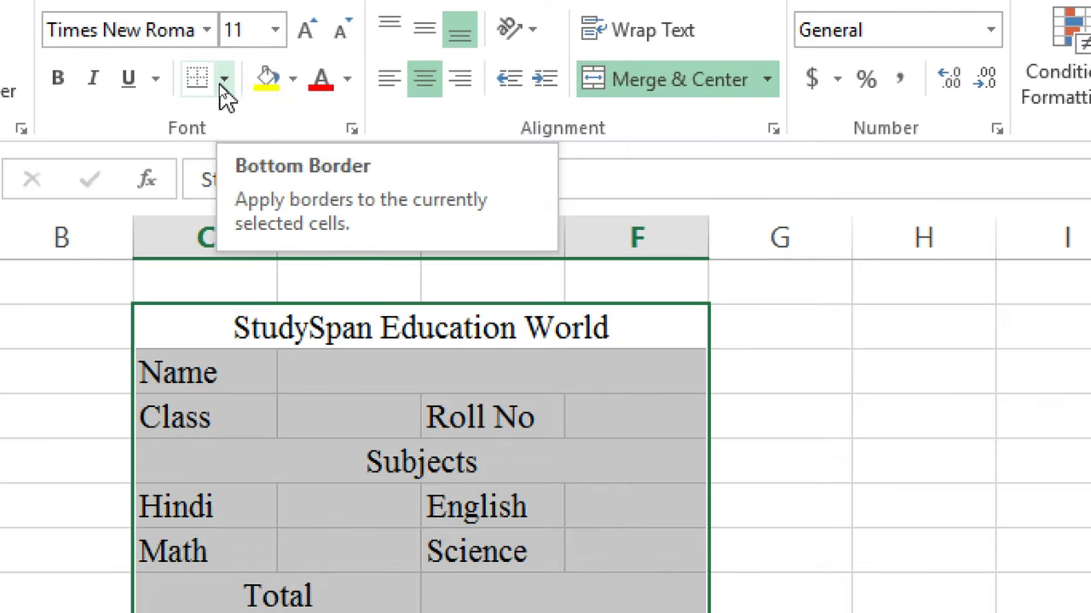
left_click(220, 86)
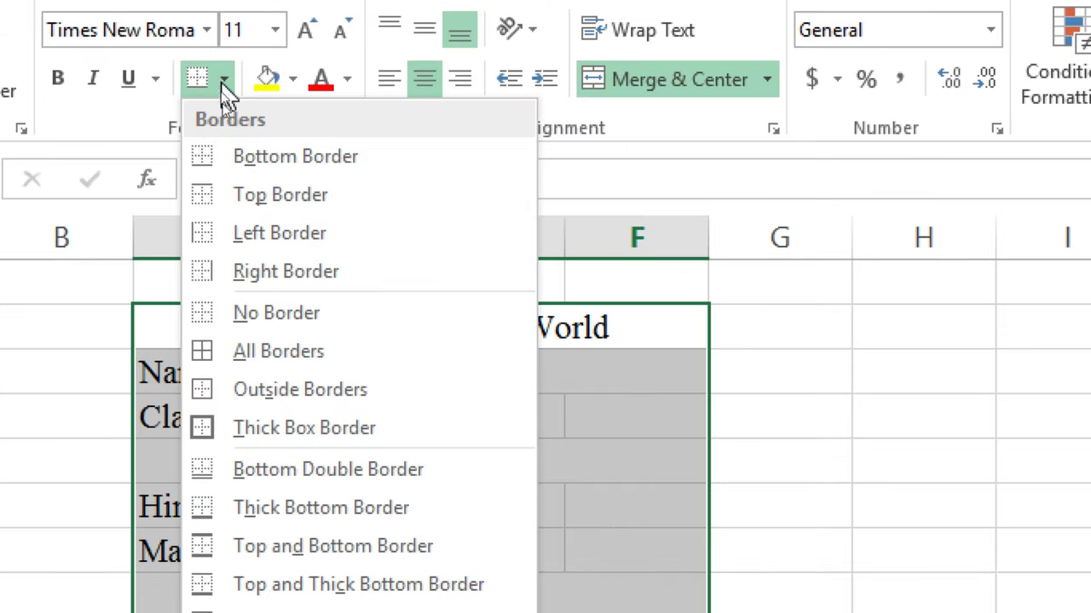
left_click(257, 344)
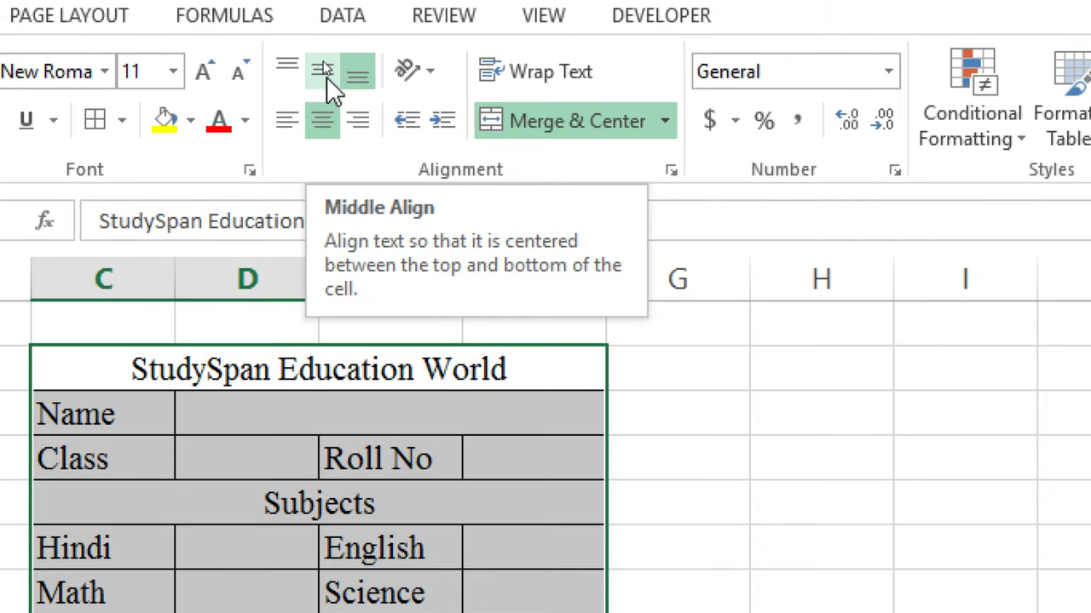
left_click(322, 61)
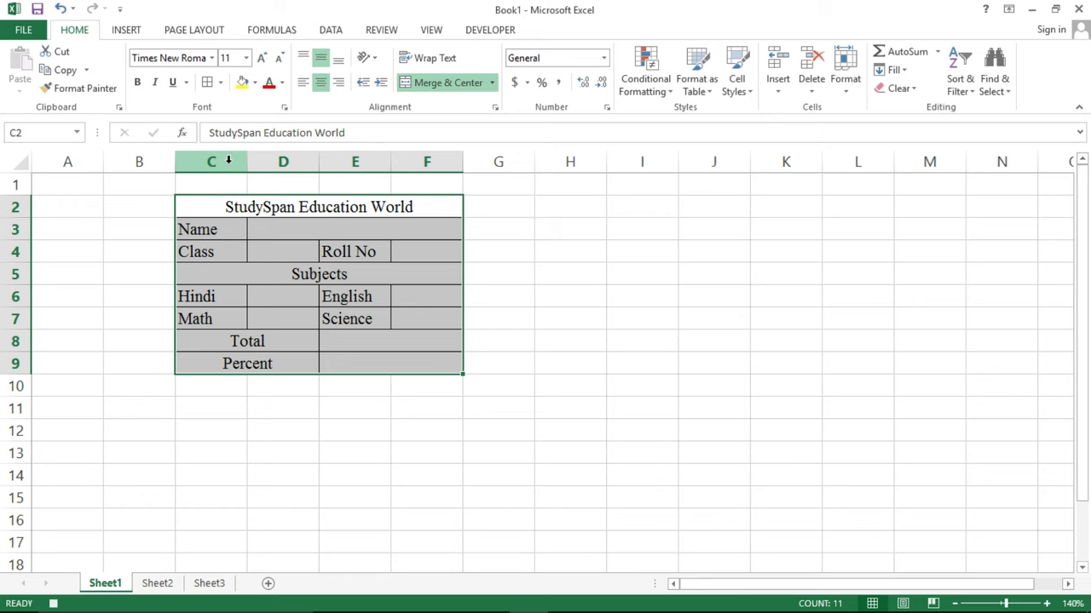
Step: Widen columns C through F equally and make title row 2 taller
left_click_drag(228, 160, 426, 161)
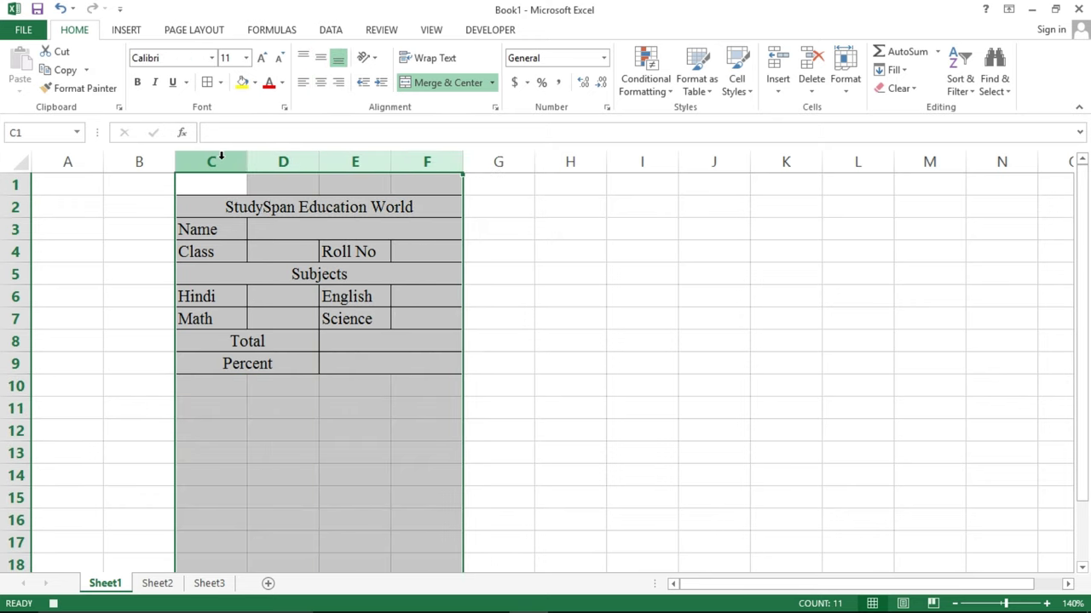
left_click_drag(247, 162, 280, 162)
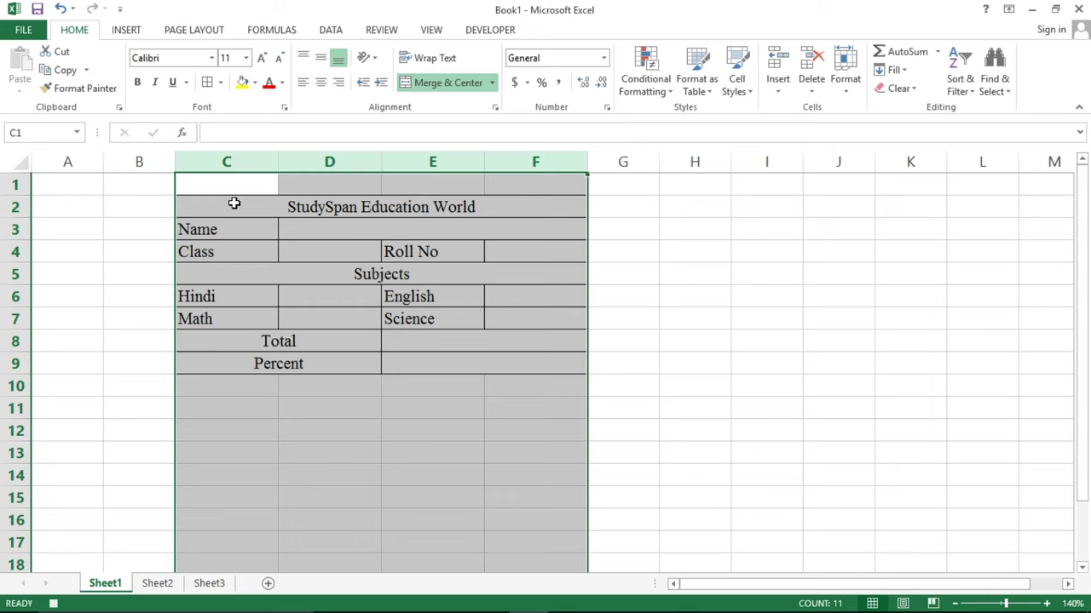
left_click(233, 202)
left_click_drag(20, 218, 19, 230)
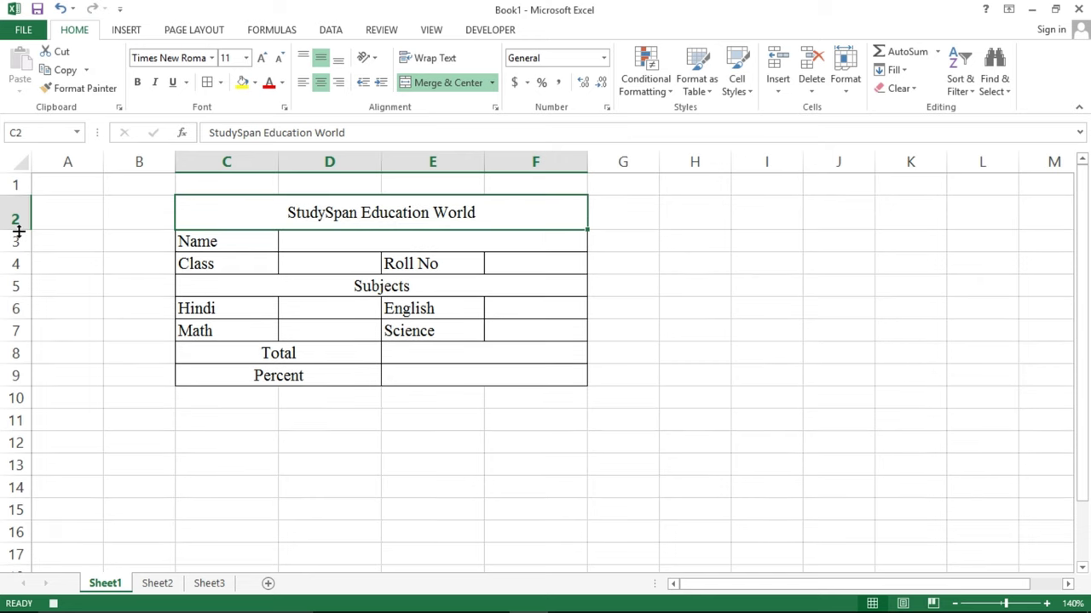
Step: Style the title with 14-point white text on a blue fill
left_click(261, 59)
left_click(262, 60)
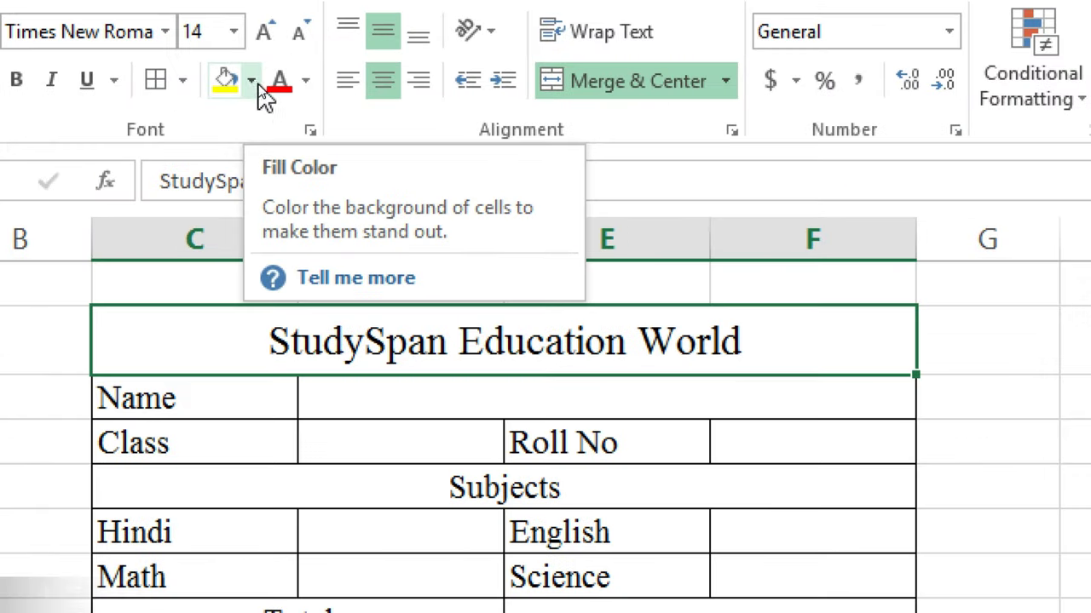
left_click(255, 83)
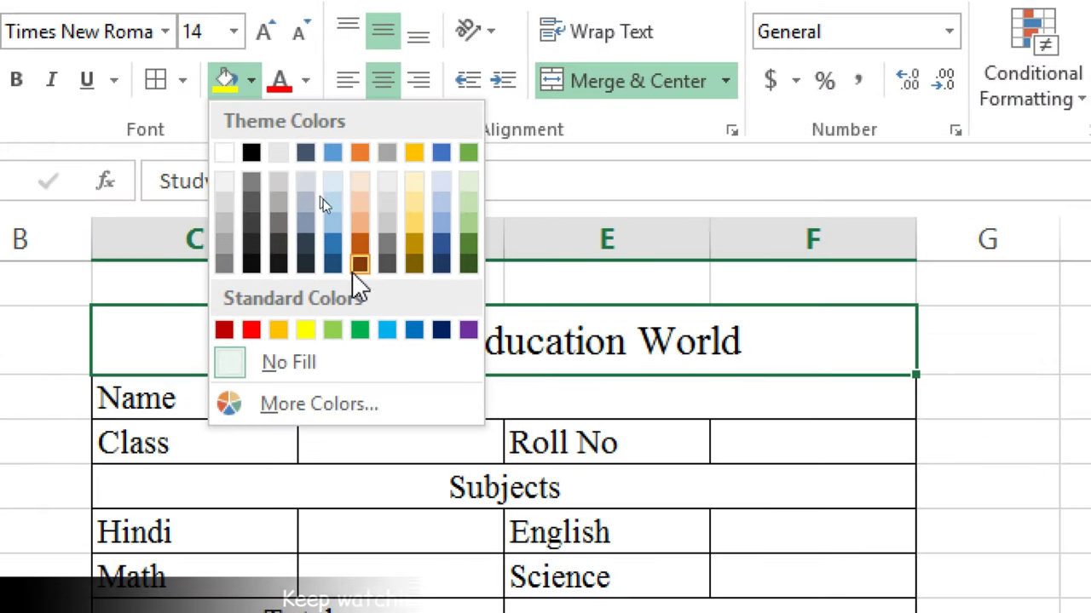
left_click(414, 330)
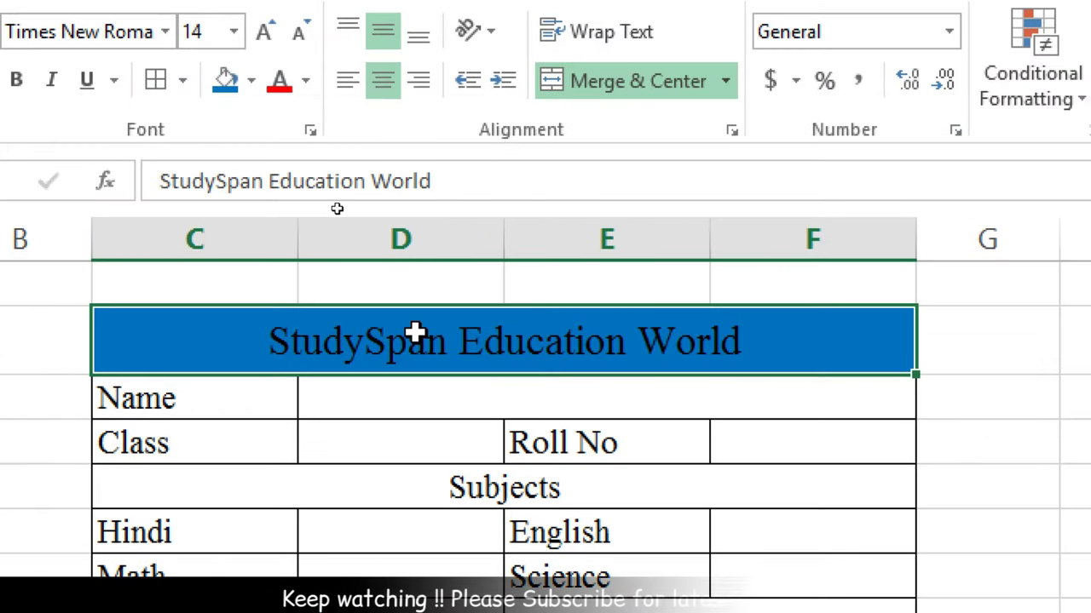
left_click(306, 85)
left_click(283, 189)
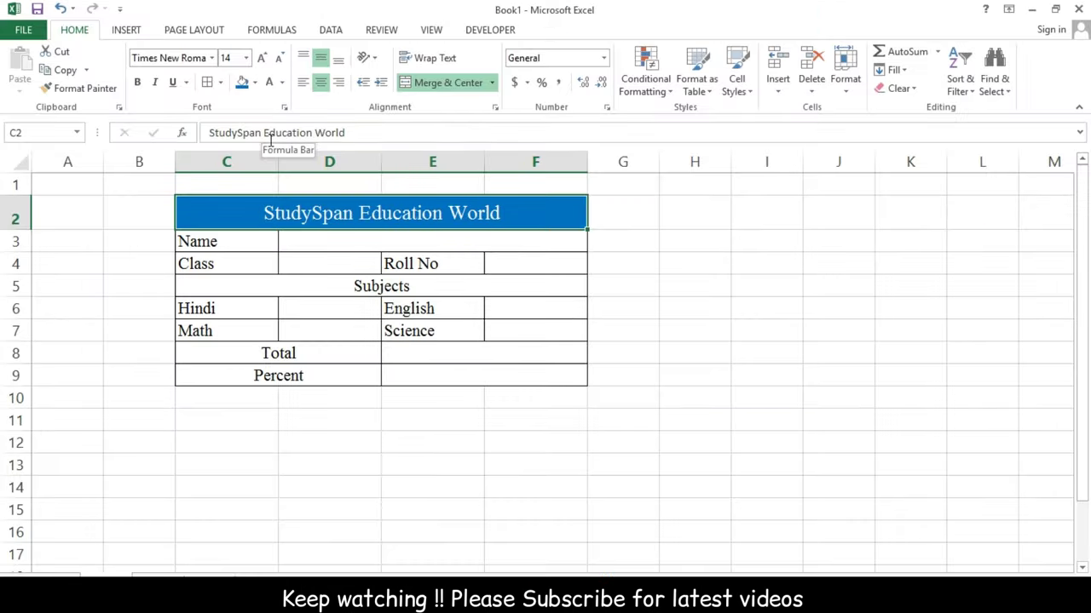
left_click(482, 331)
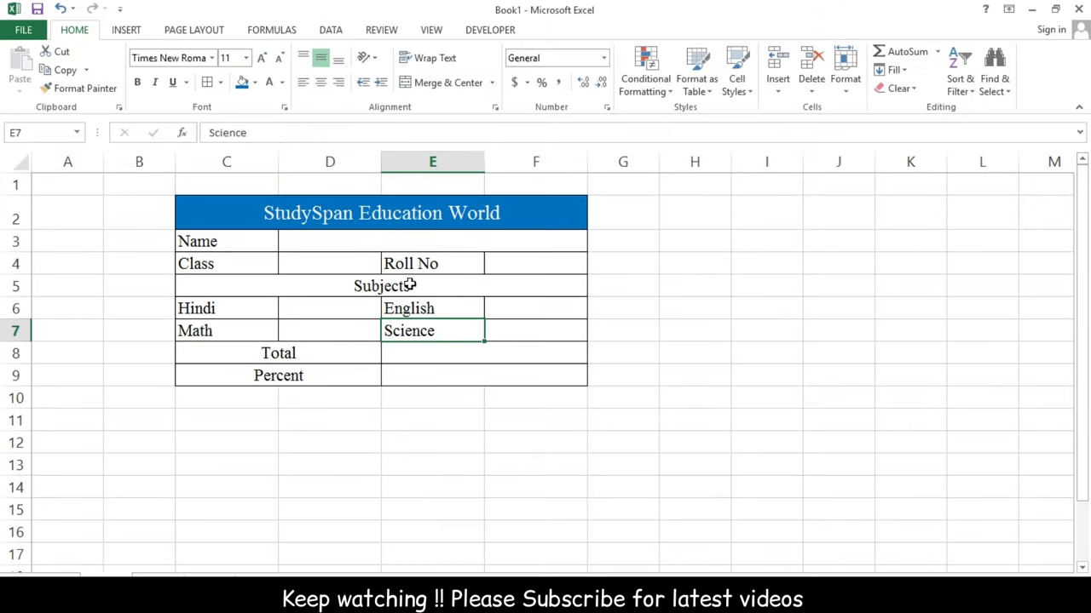
left_click(385, 242)
left_click(514, 353)
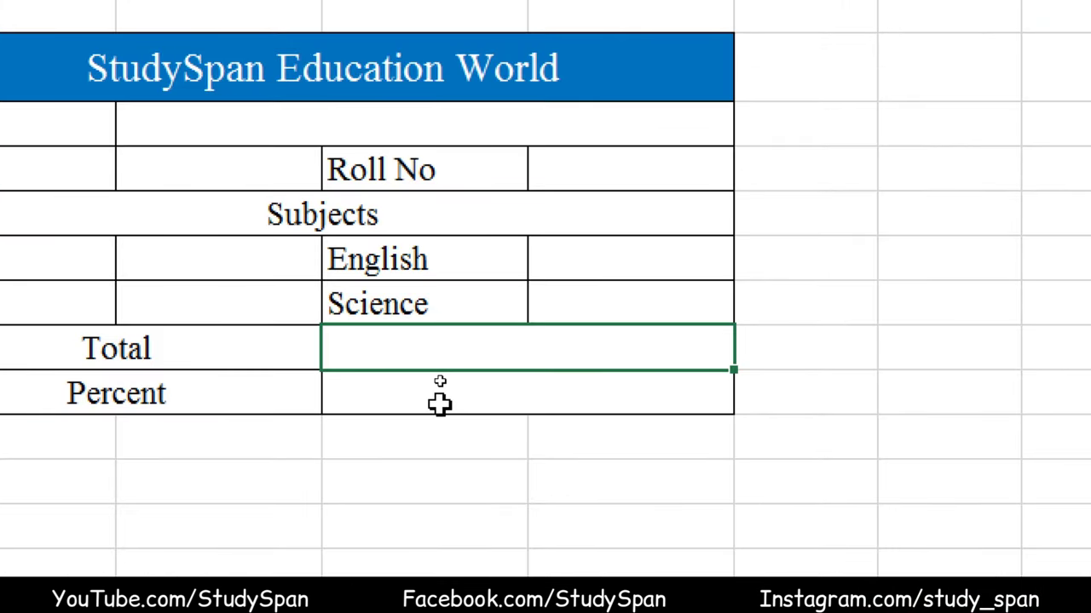
Step: Enter =D6+F6+D7+F7 in merged Total cell E8 to sum the four subjects
type("=")
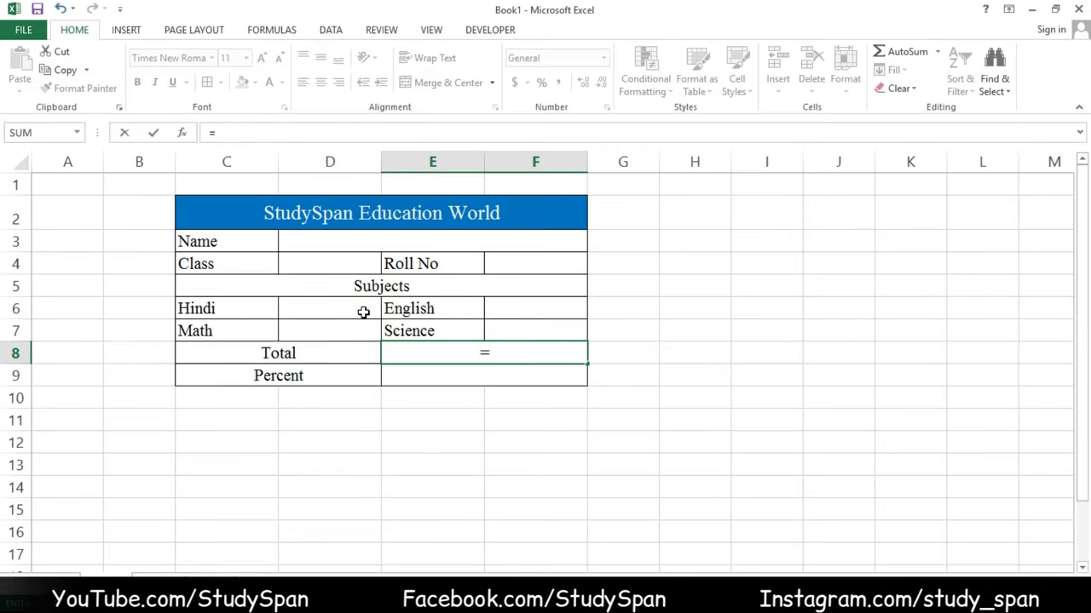
left_click(363, 312)
type("+")
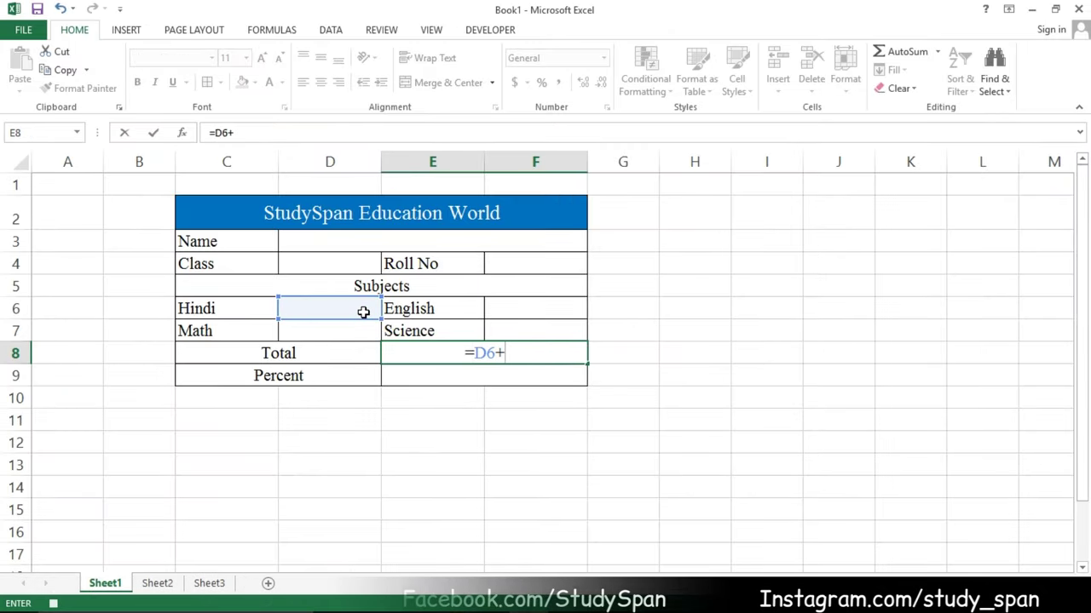
left_click(492, 313)
type("+")
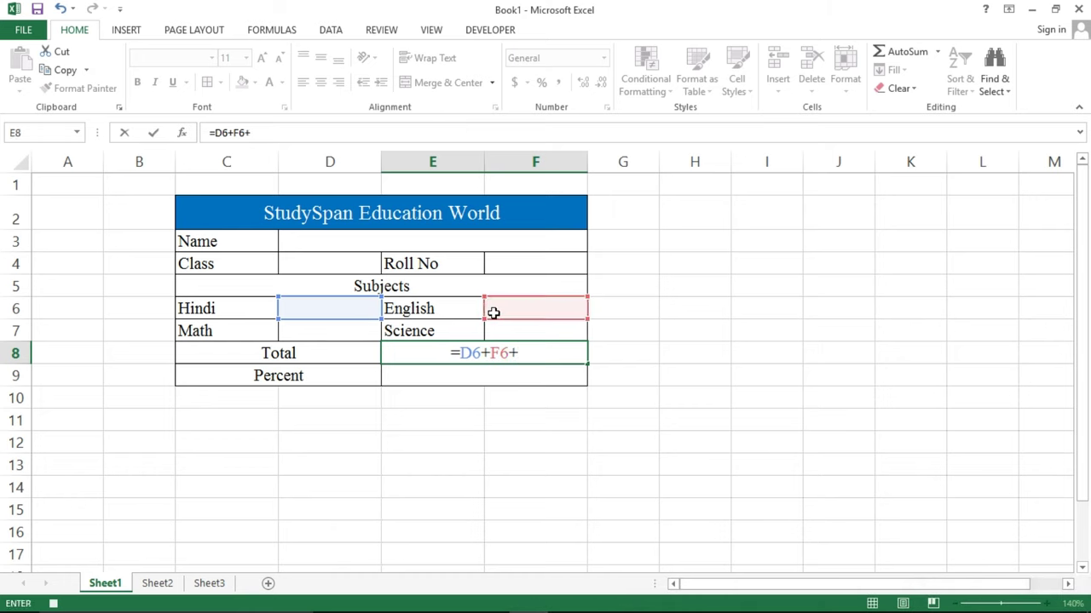
left_click(365, 330)
type("+")
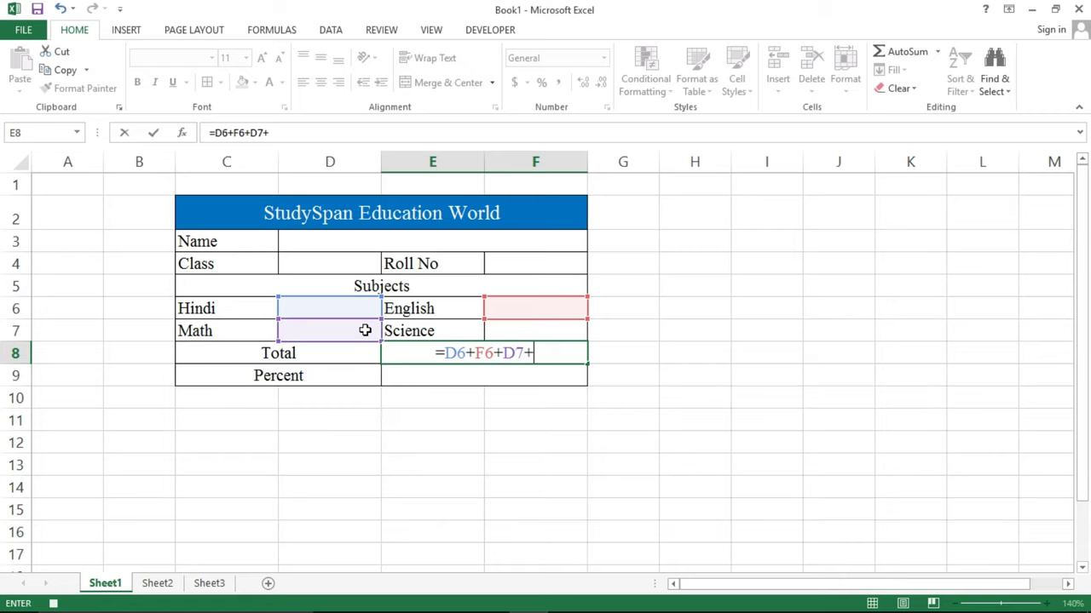
left_click(558, 330)
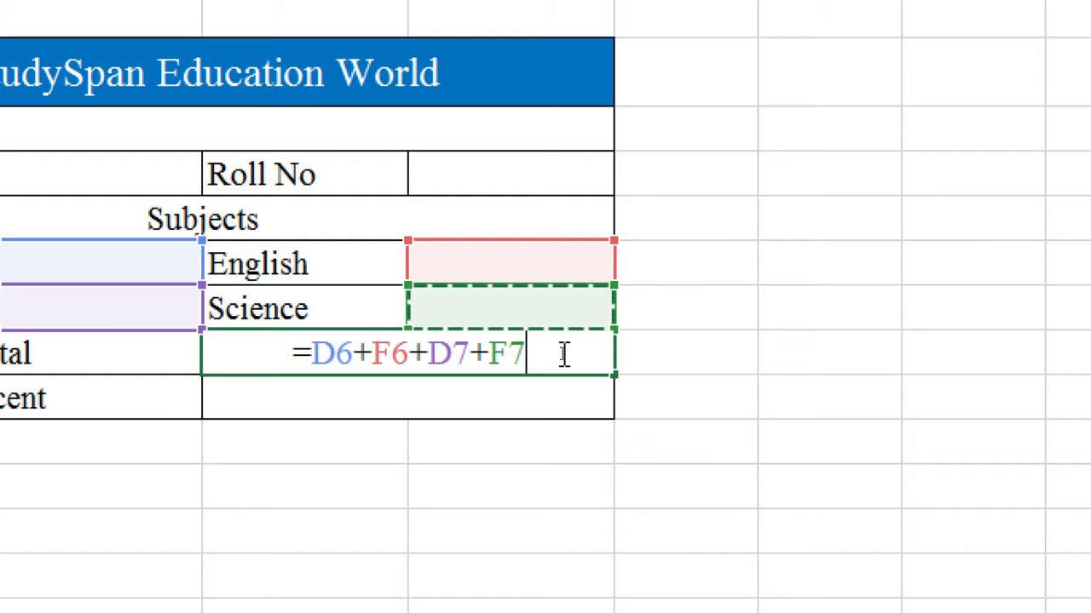
key("Return")
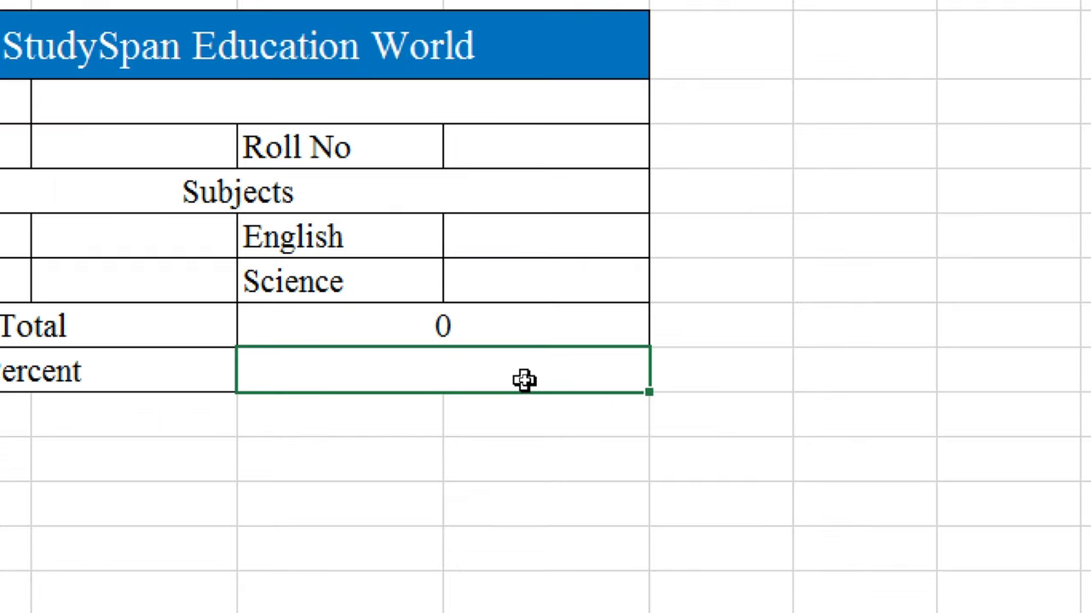
Step: Enter =E8*100/400 in the merged Percent cell E9
double_click(525, 380)
type("=")
left_click(497, 328)
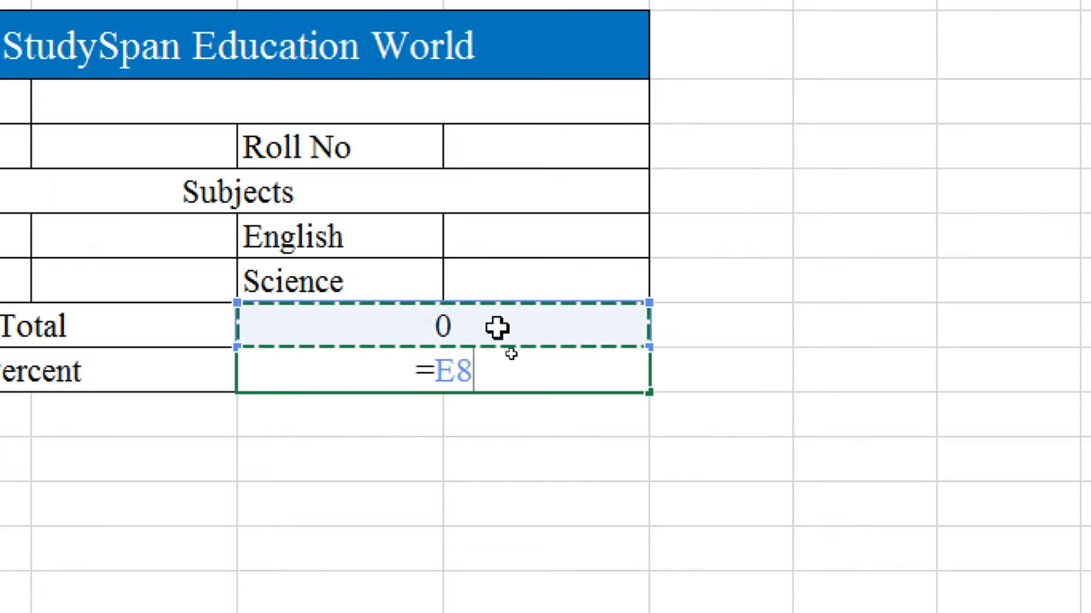
type("*")
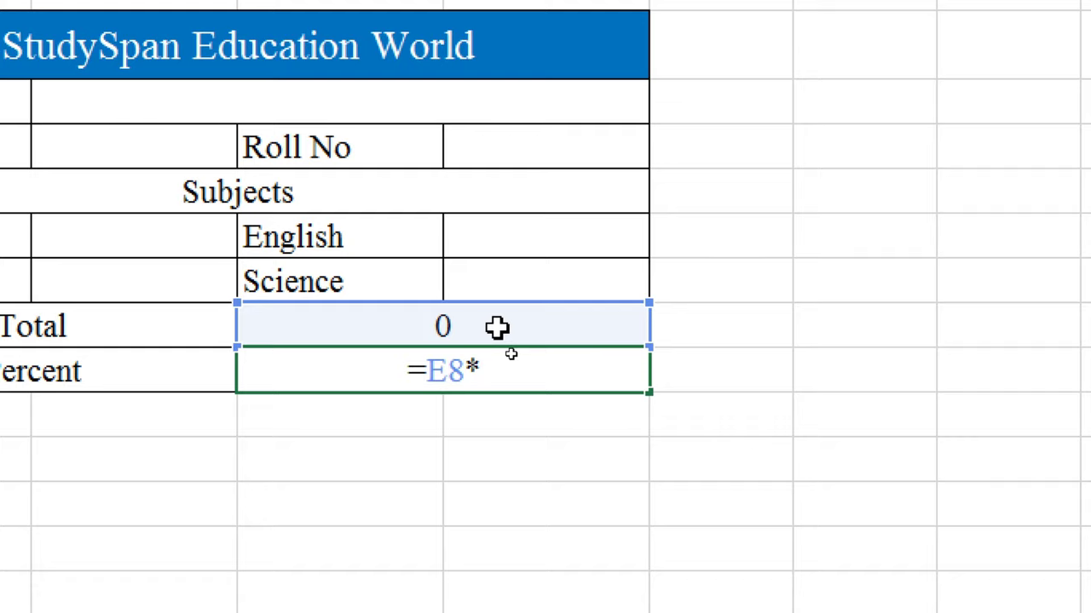
type("100")
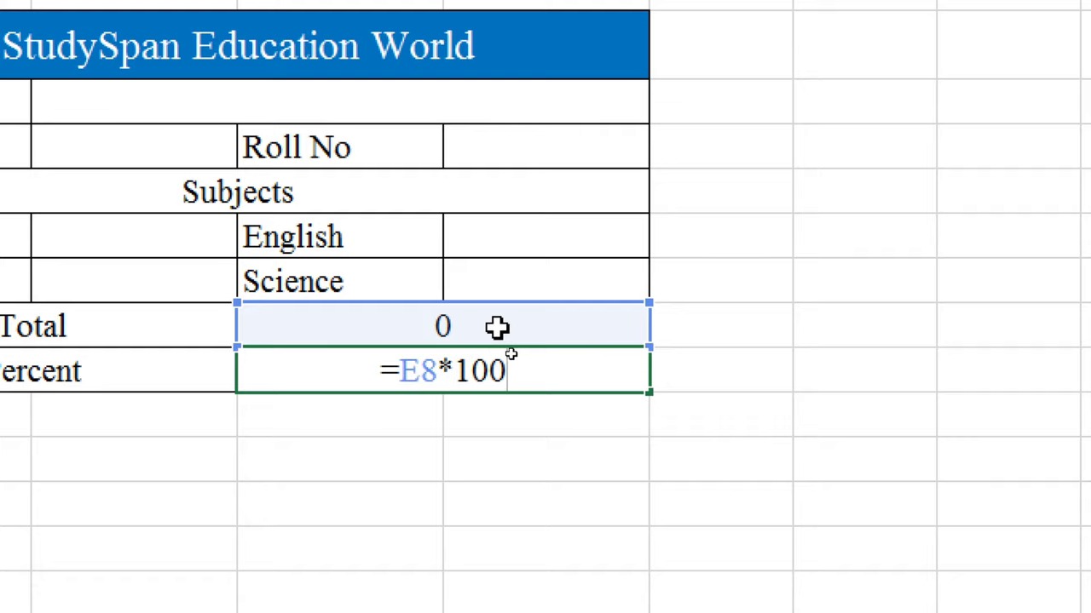
type("/")
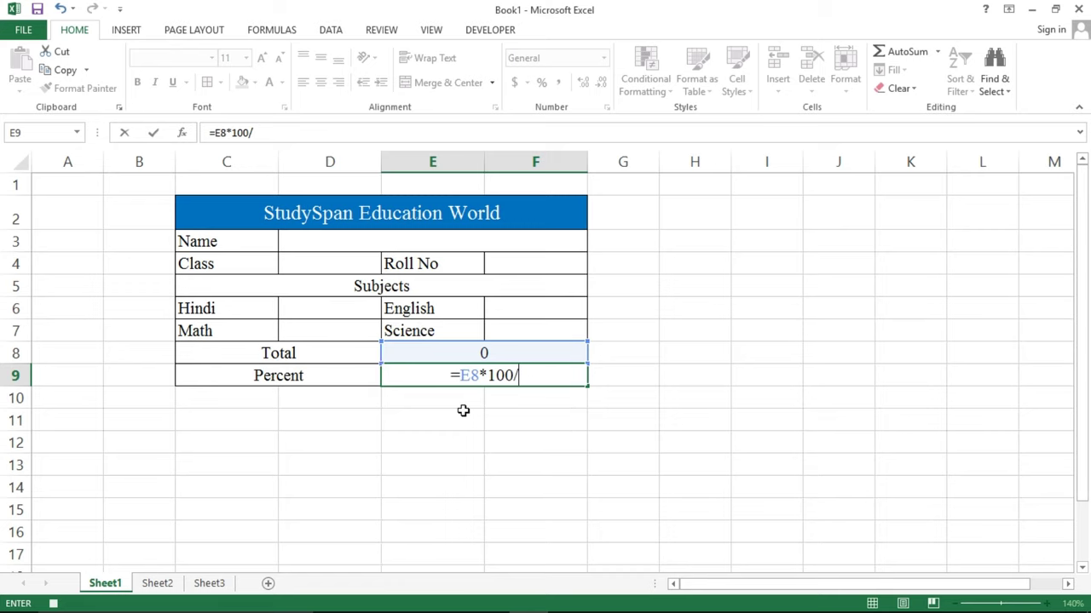
type("400")
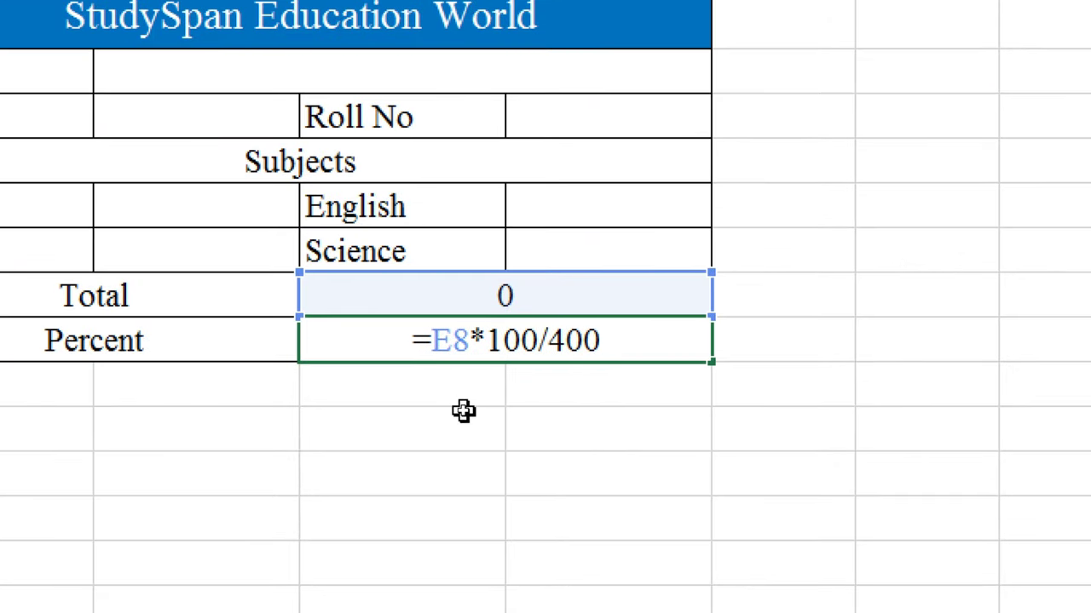
key("Return")
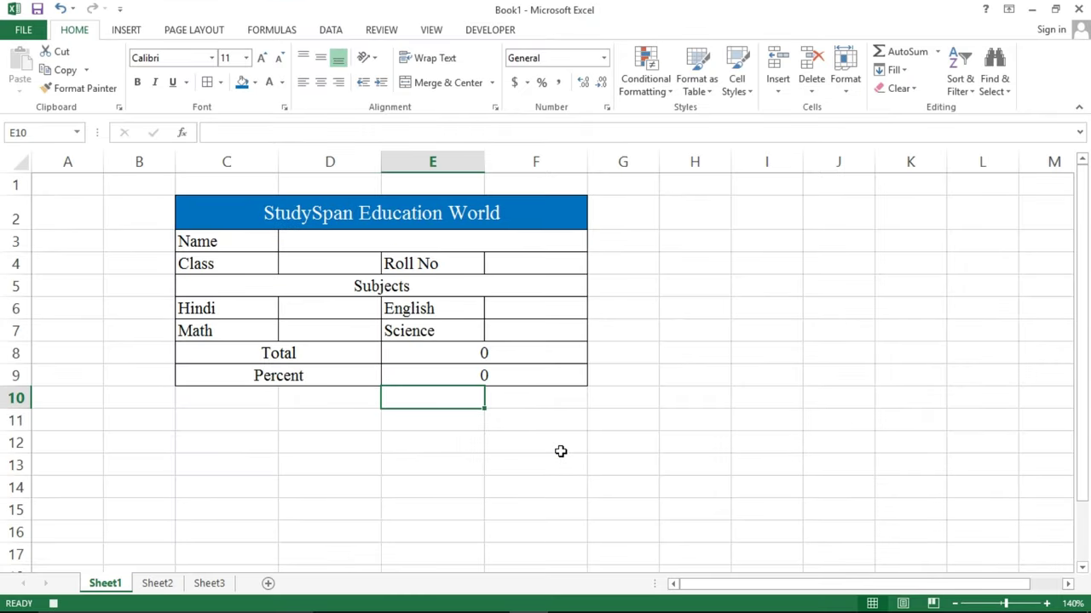
Step: Select empty cell E13 and stop recording Macro1 from the Developer tab
left_click(438, 467)
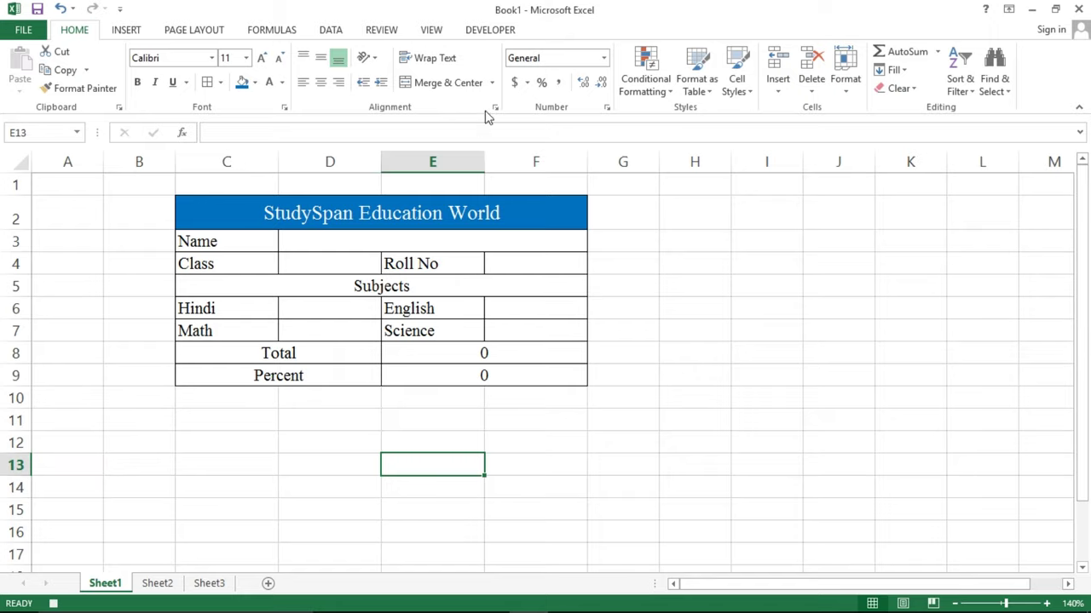
left_click(490, 31)
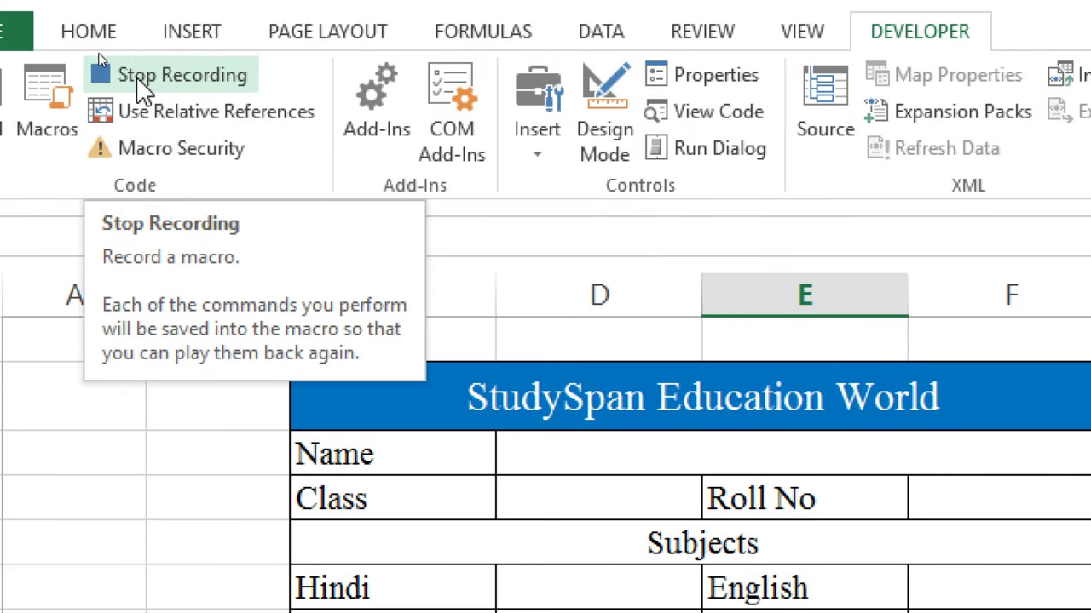
left_click(157, 77)
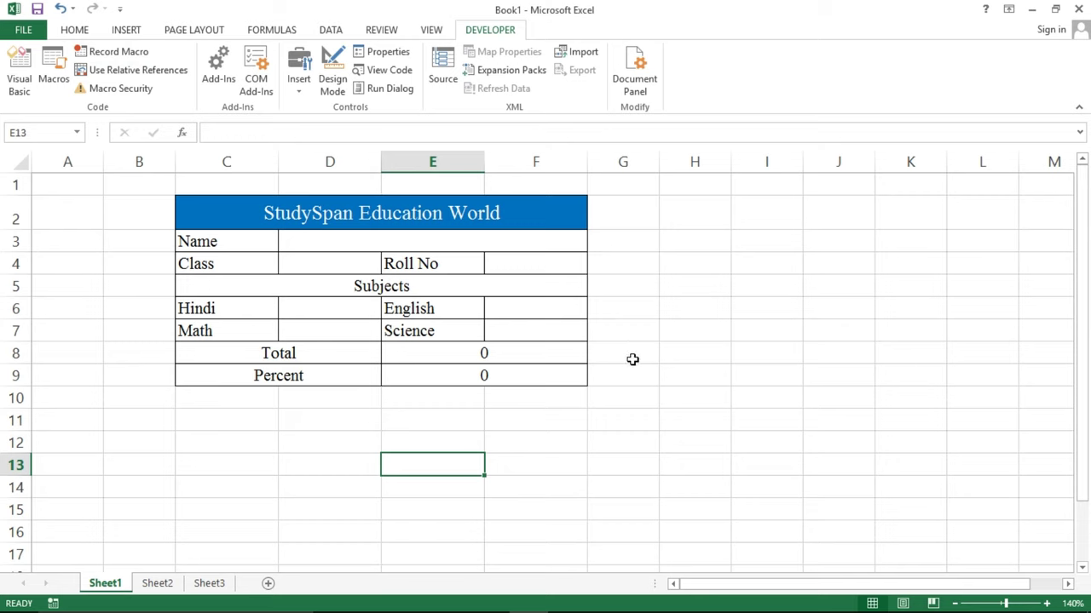
Step: On Sheet2, run Macro1 from the Macros list to reproduce the StudySpan marksheet
left_click(167, 586)
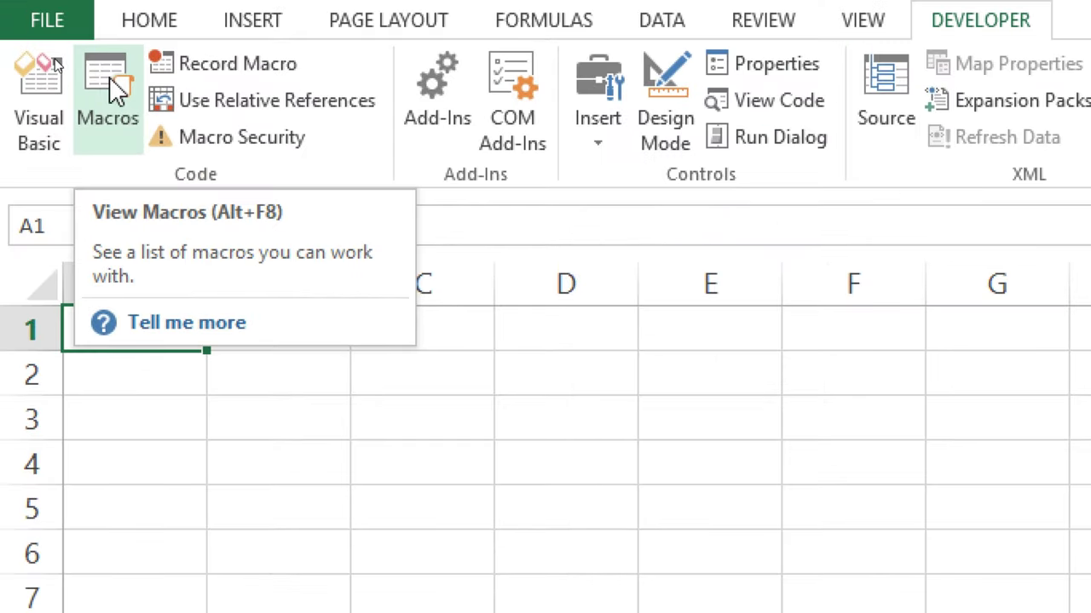
left_click(109, 78)
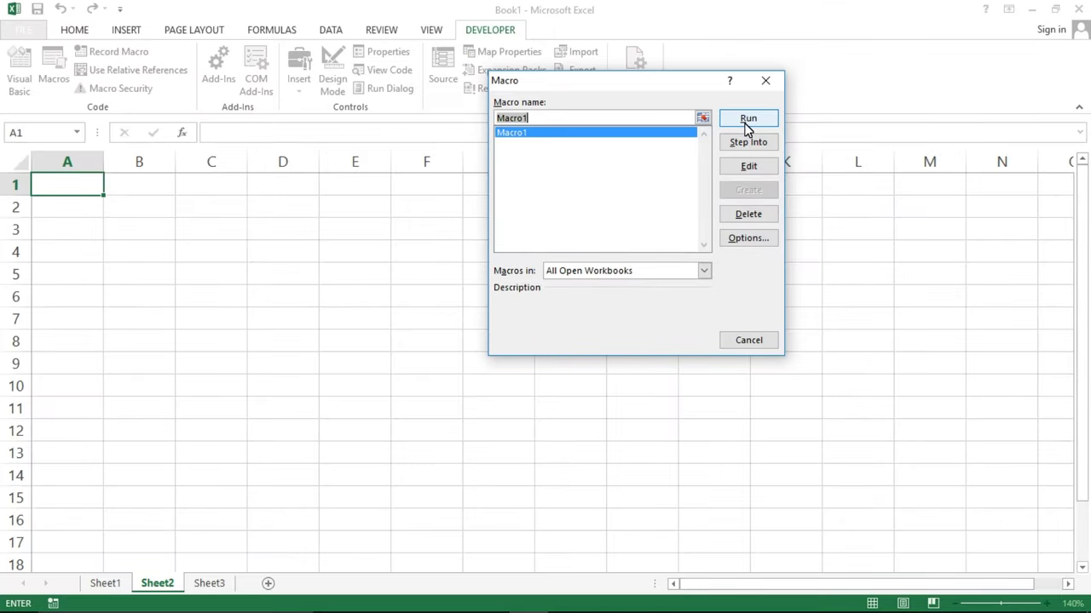
left_click(747, 123)
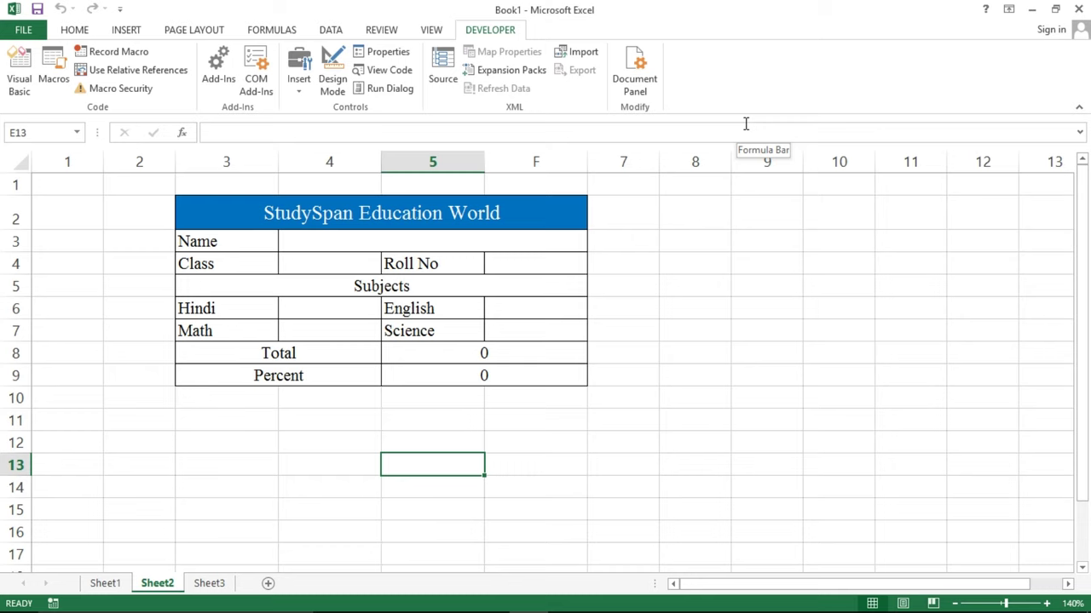
Step: Go to Sheet3 and run Macro1 with its Ctrl+Shift+B shortcut to build the marksheet
left_click(125, 586)
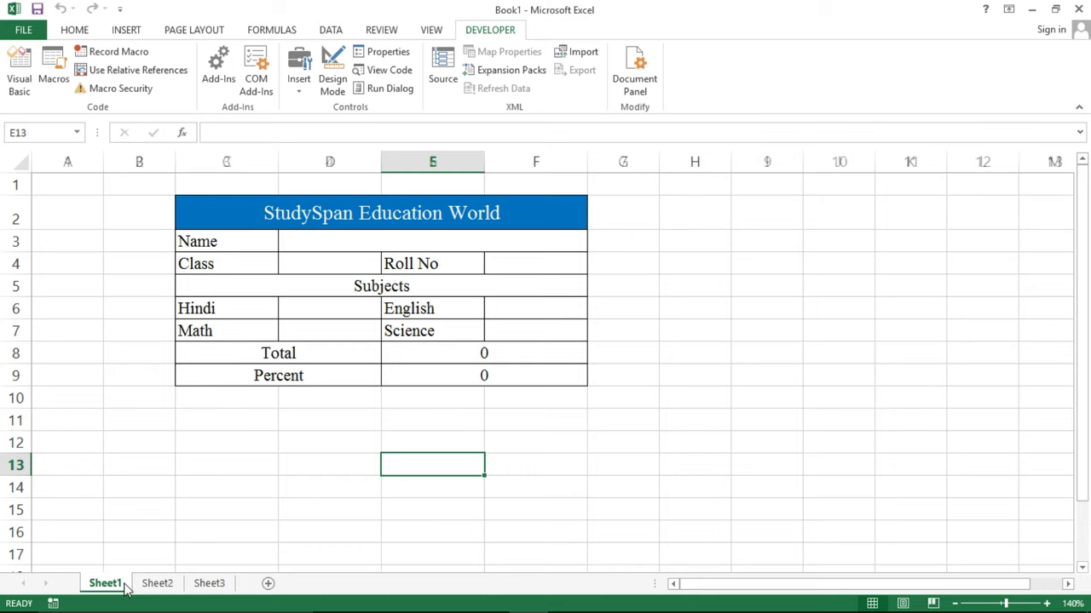
left_click(157, 584)
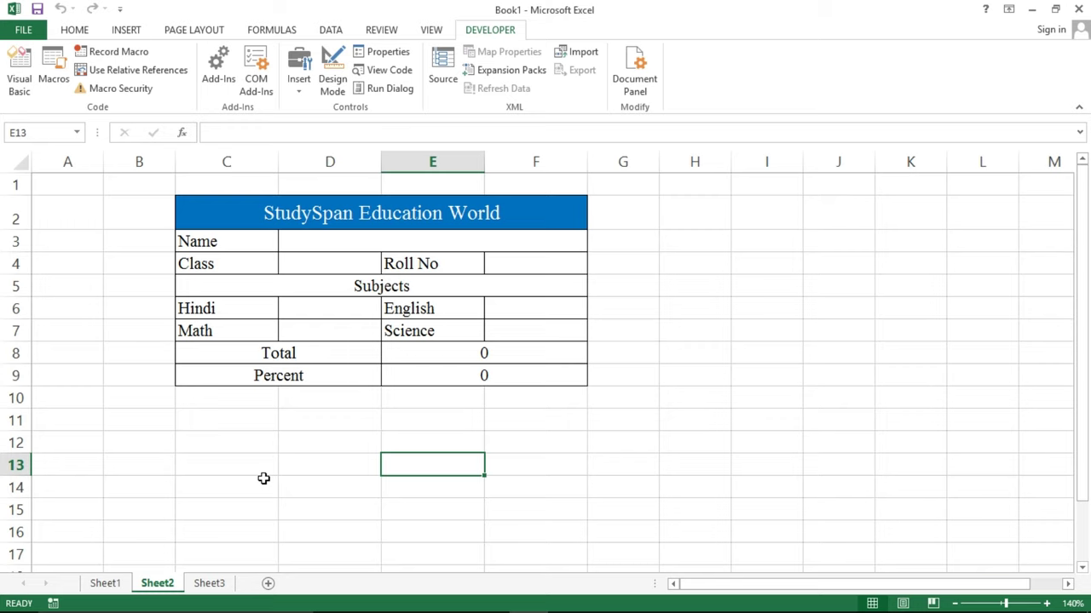
left_click(209, 584)
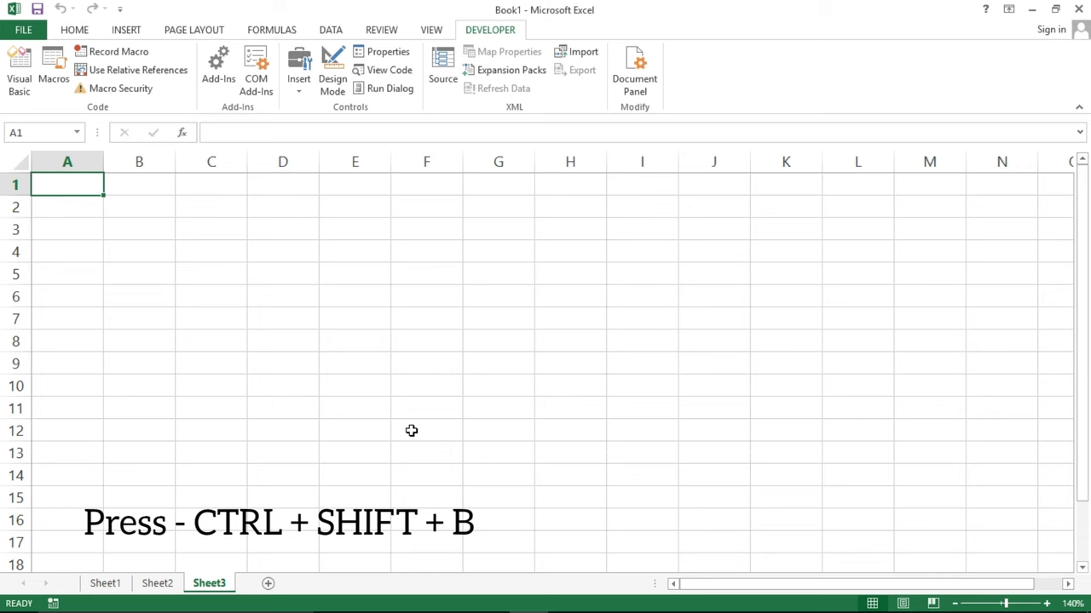
key("ctrl+shift+b")
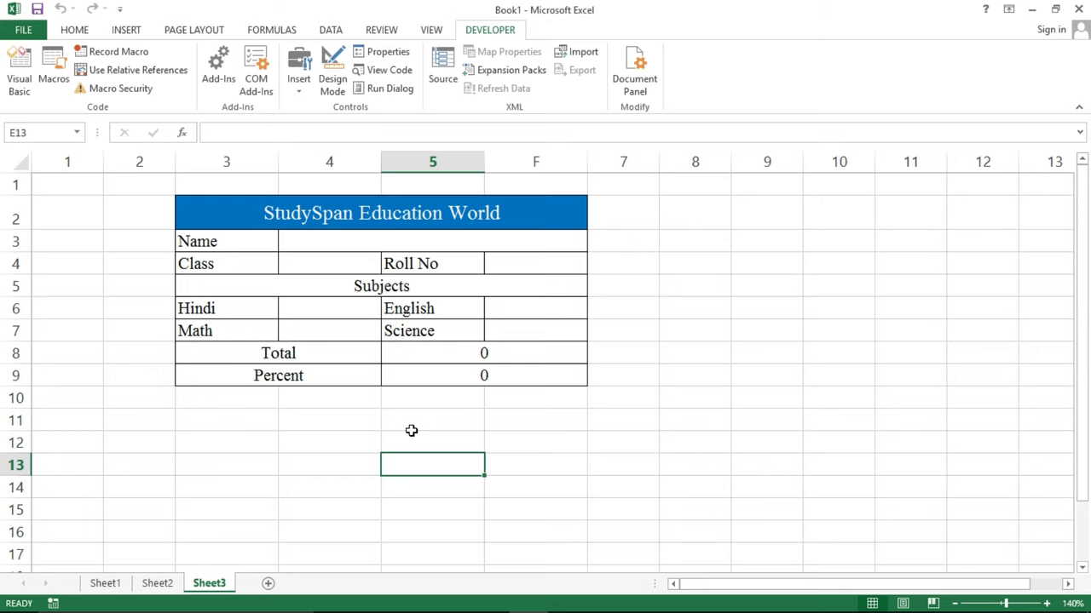
Step: On Sheet1, enter the first student's name, class X and roll number 1
left_click(114, 583)
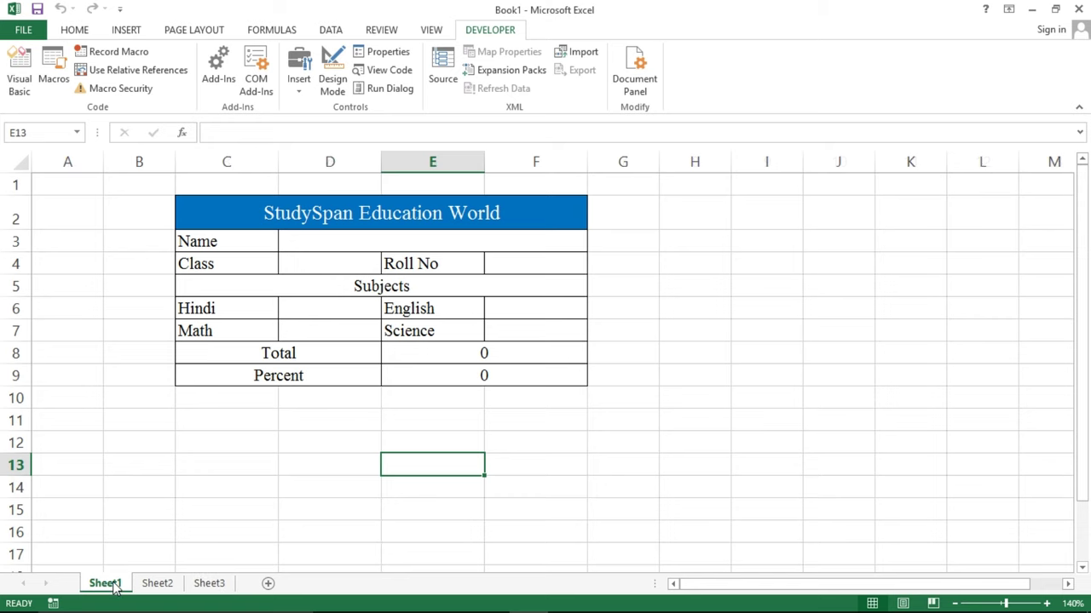
left_click(404, 245)
type("Arun")
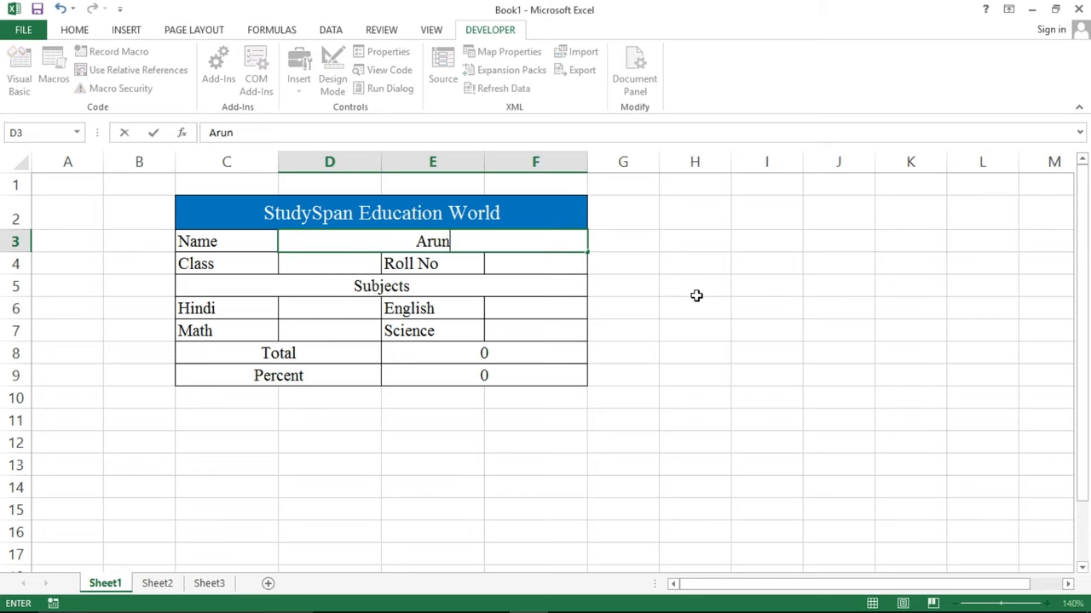
type(" Gupta")
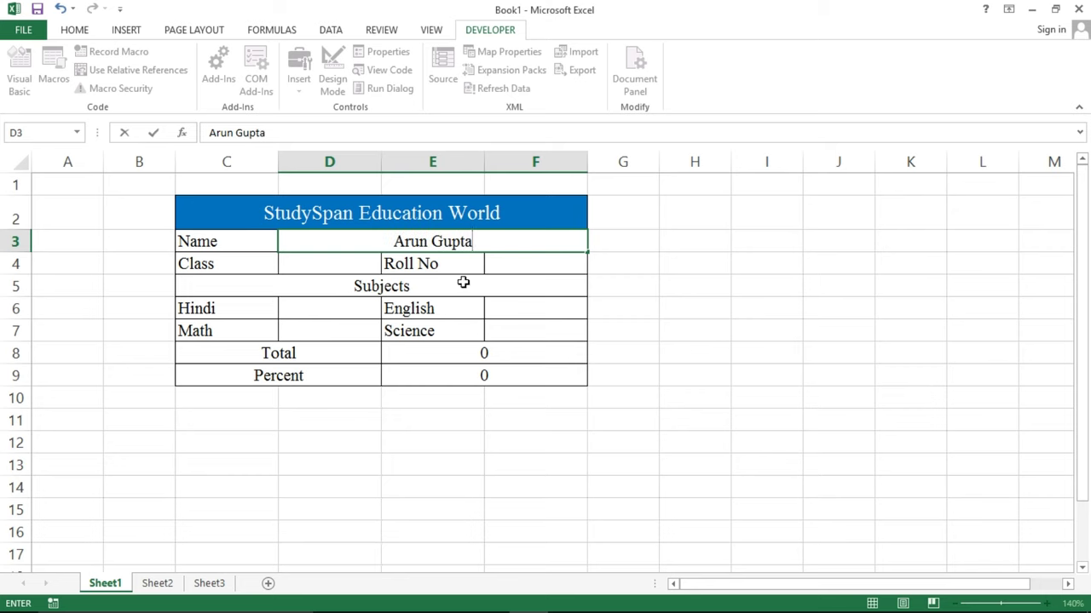
left_click(359, 263)
type("X")
key("Tab")
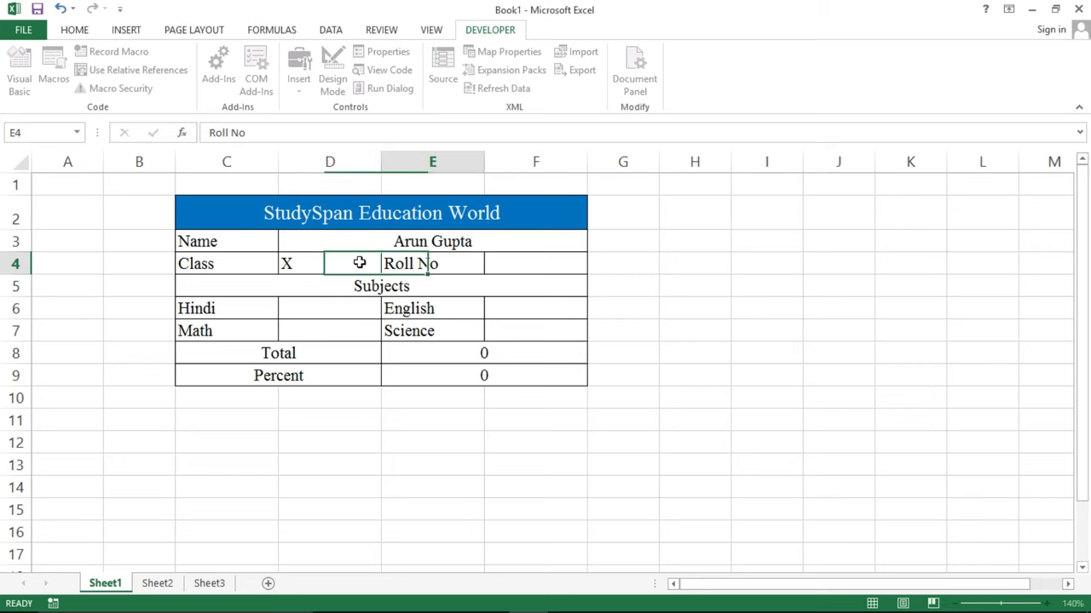
key("Tab")
type("1")
Step: Enter marks Hindi 80, English 60, Math 80 and Science 80
left_click(333, 312)
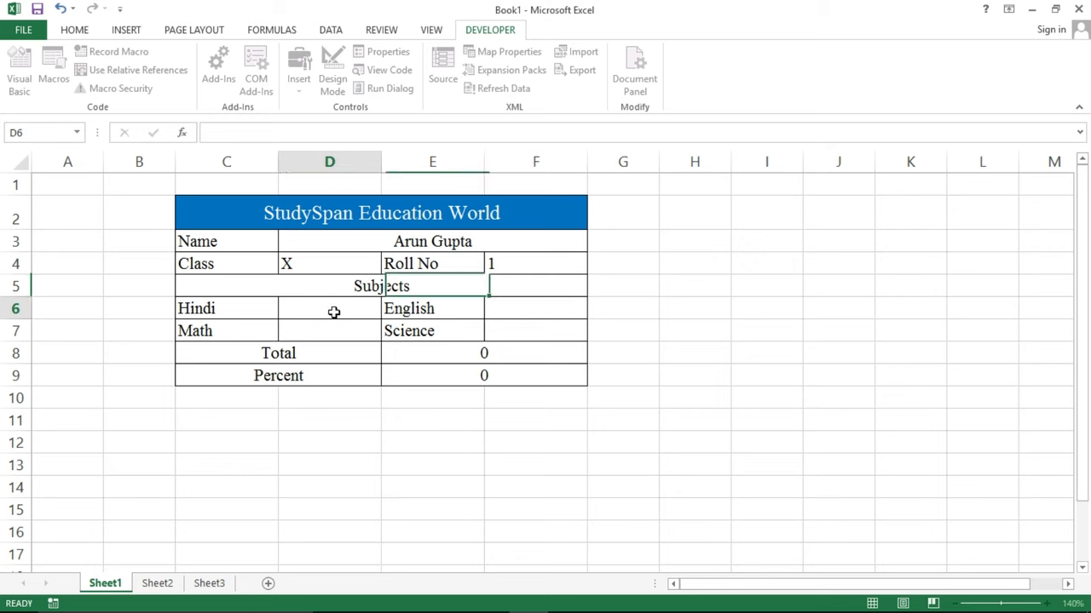
type("80")
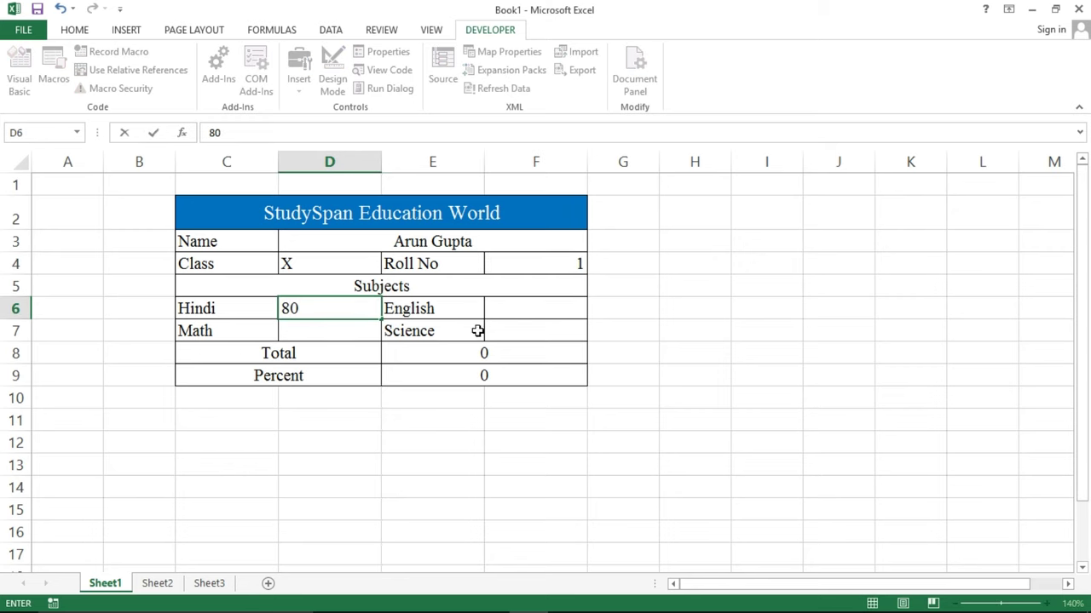
left_click(536, 312)
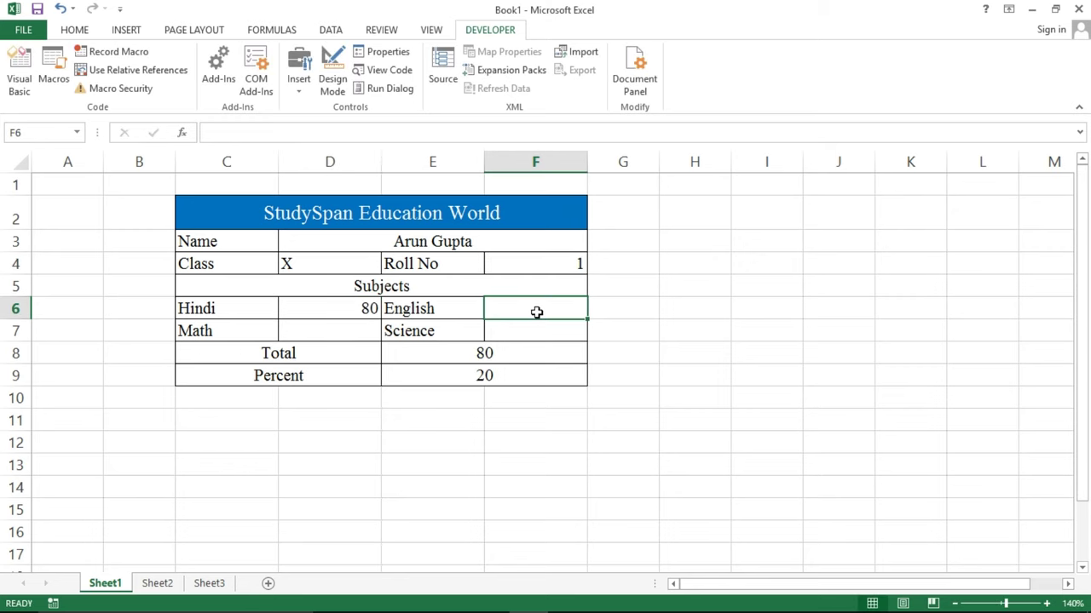
type("60")
left_click(361, 336)
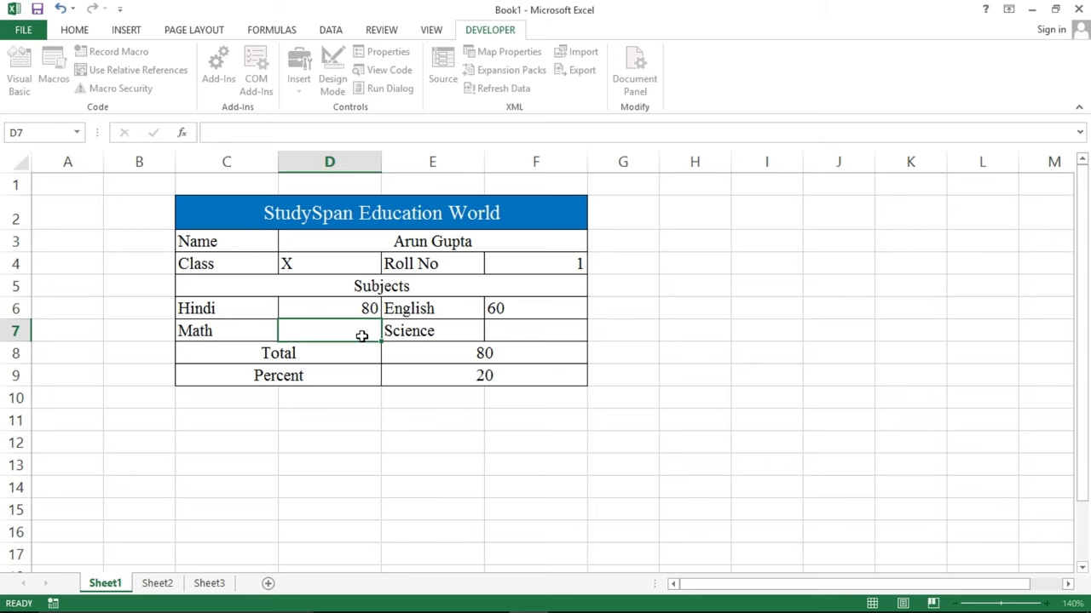
type("80")
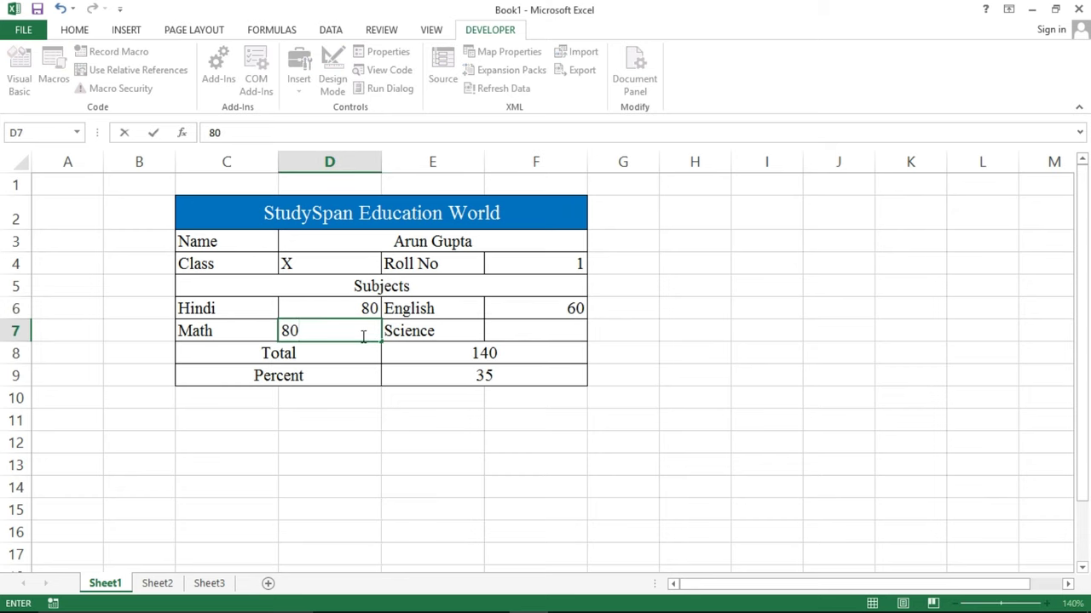
left_click(496, 332)
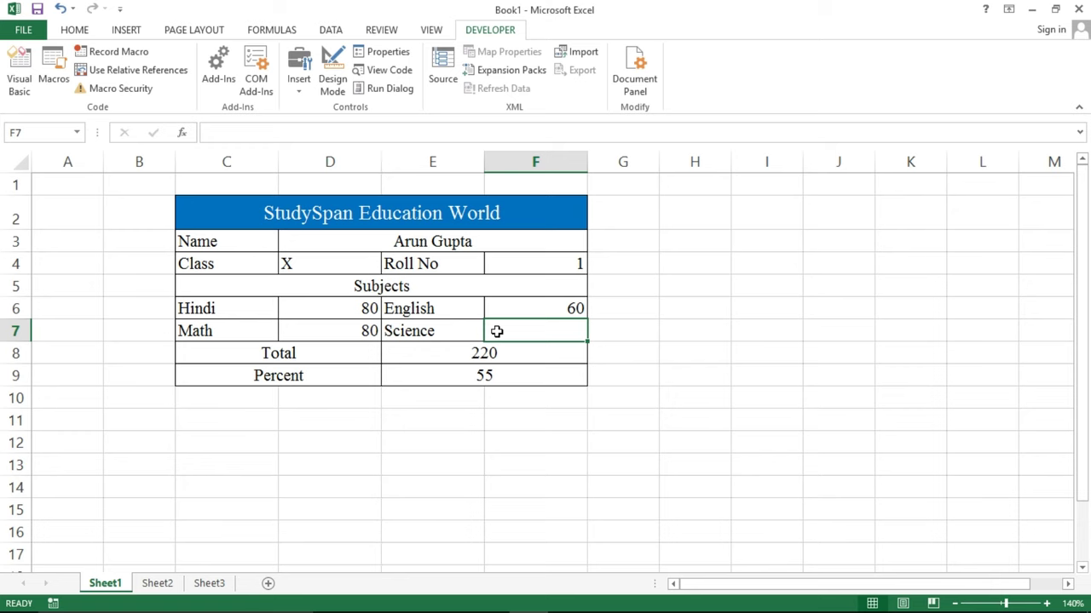
type("80")
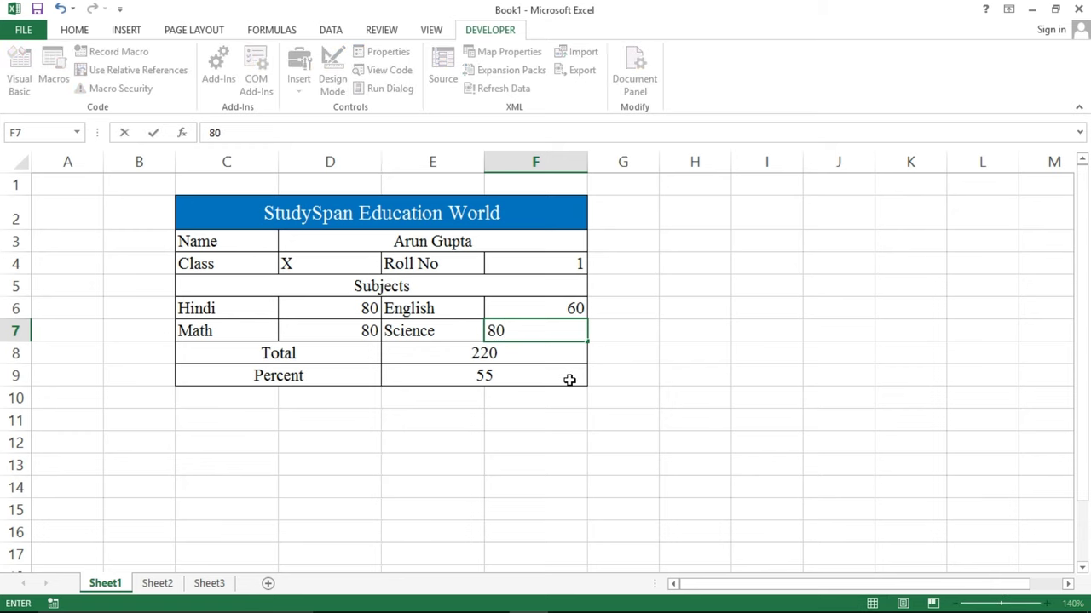
left_click(608, 394)
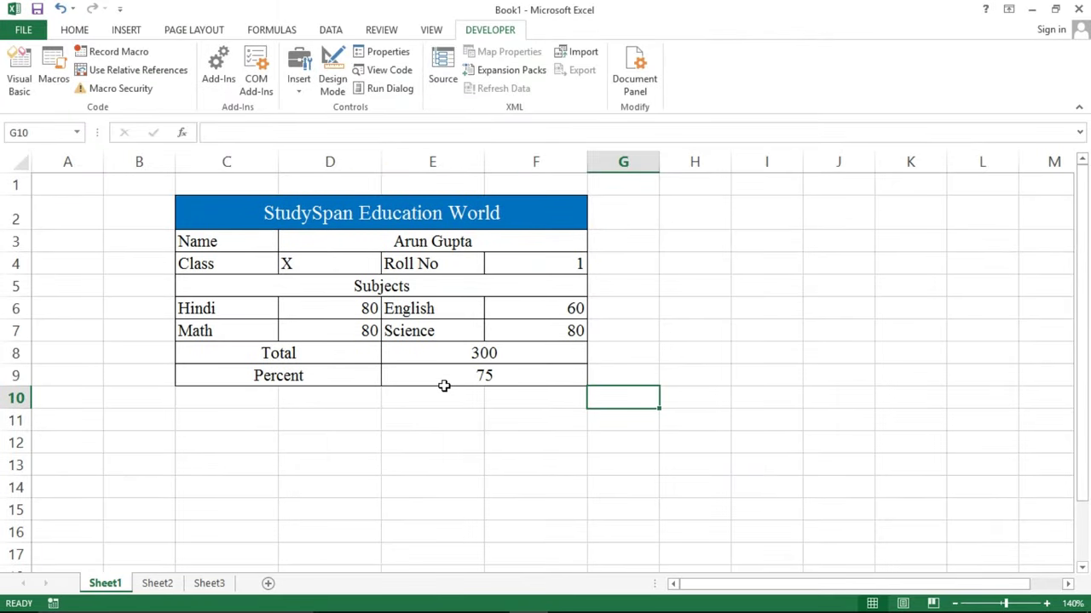
Step: On Sheet2, enter the second student's name, class X and roll number 2
left_click(170, 588)
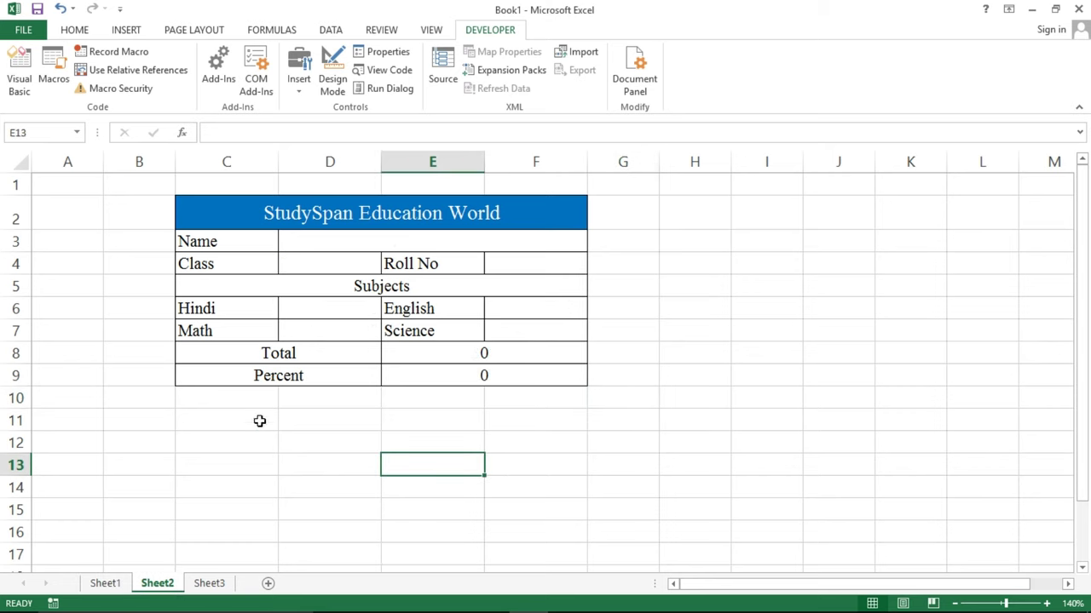
left_click(414, 241)
type("B")
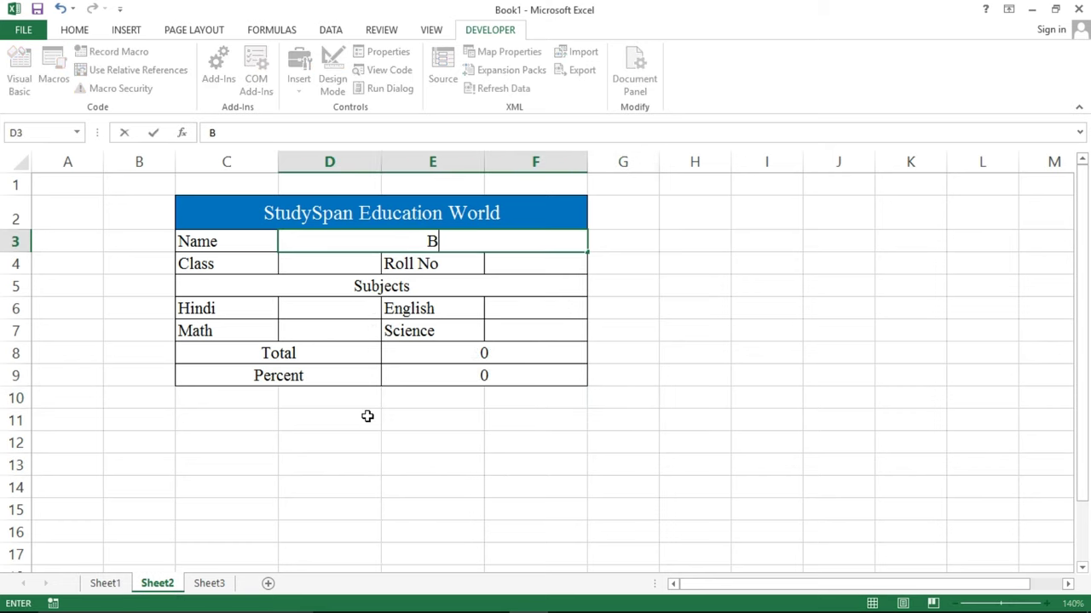
type("arun ")
type("Sharma")
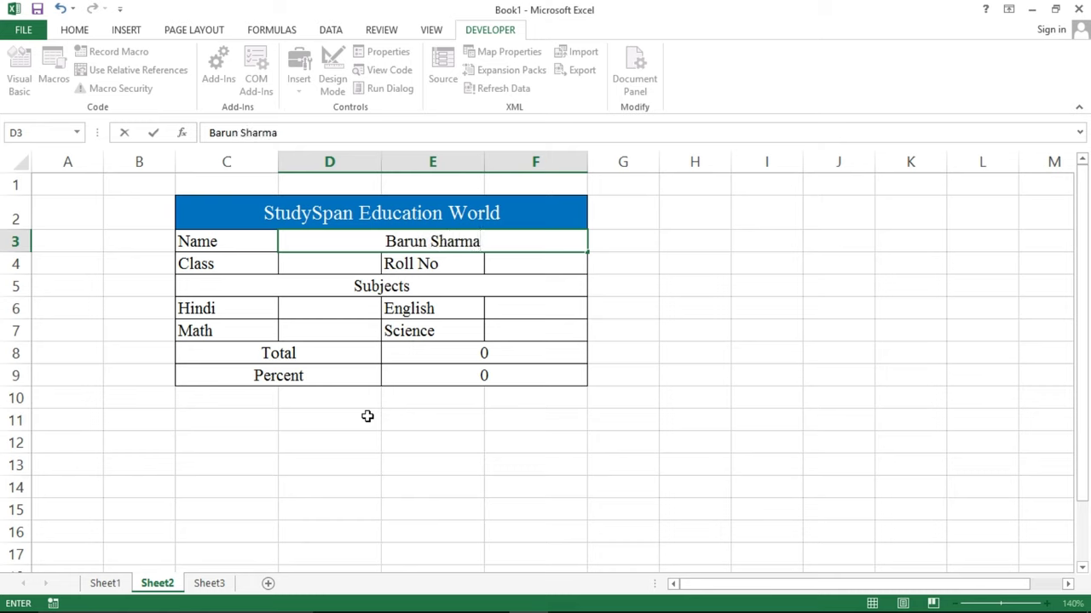
left_click(332, 262)
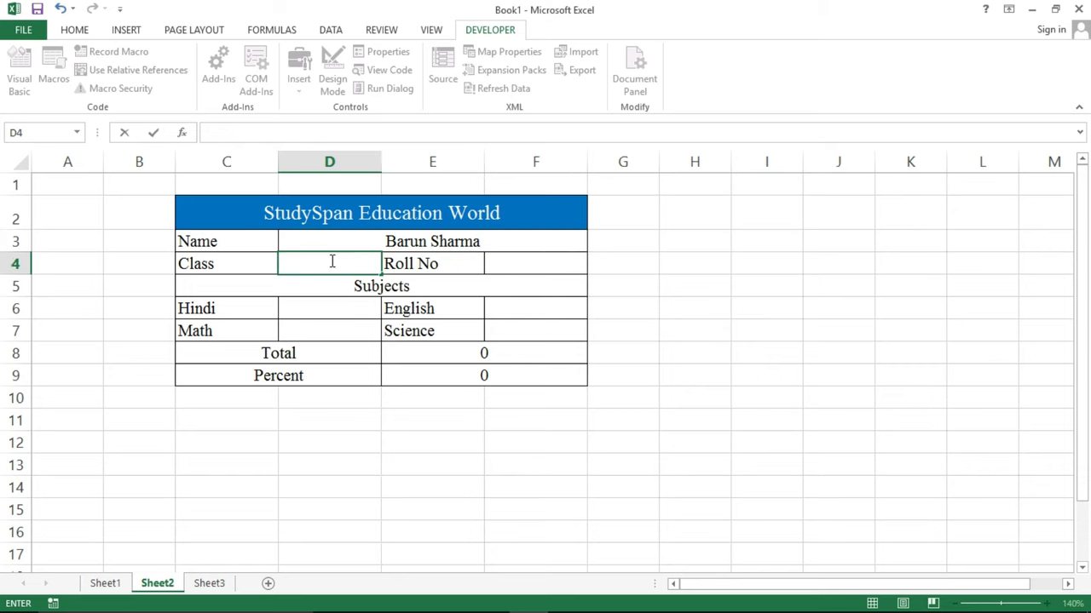
type("X")
key("Tab")
key("Tab")
type("2")
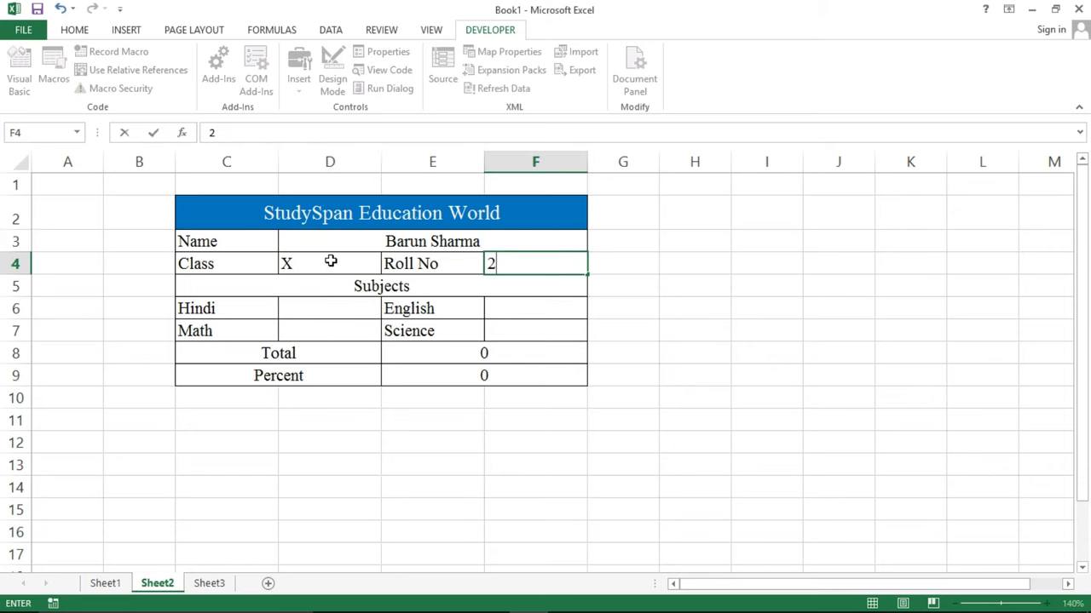
Step: Enter marks Hindi 90, English 85, Math 80 and Science 60, giving Total 315
left_click(324, 309)
type("90")
key("ctrl+Return")
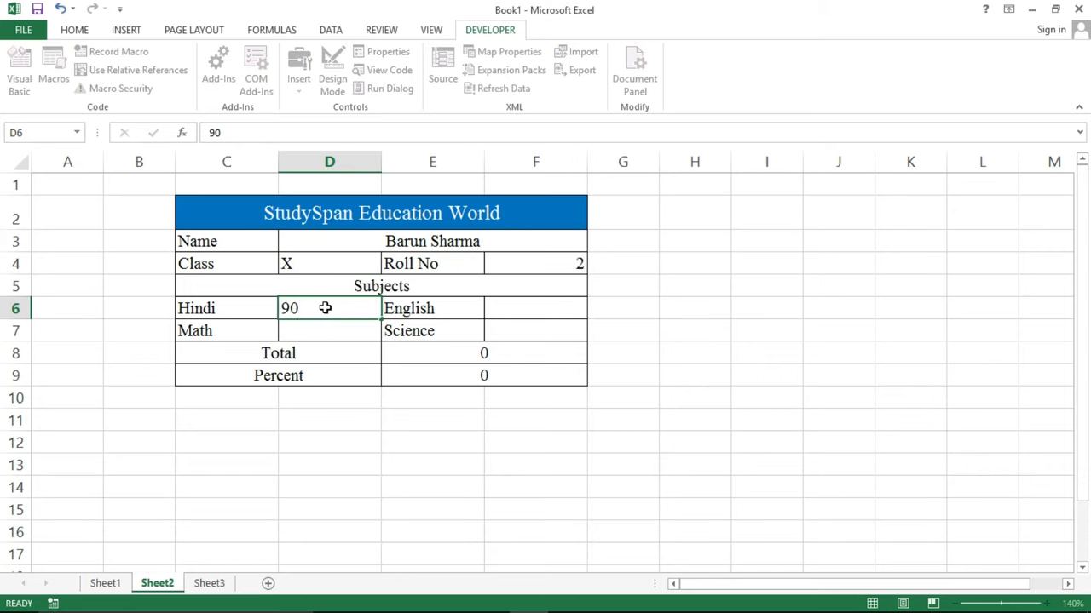
key("Tab")
key("Tab")
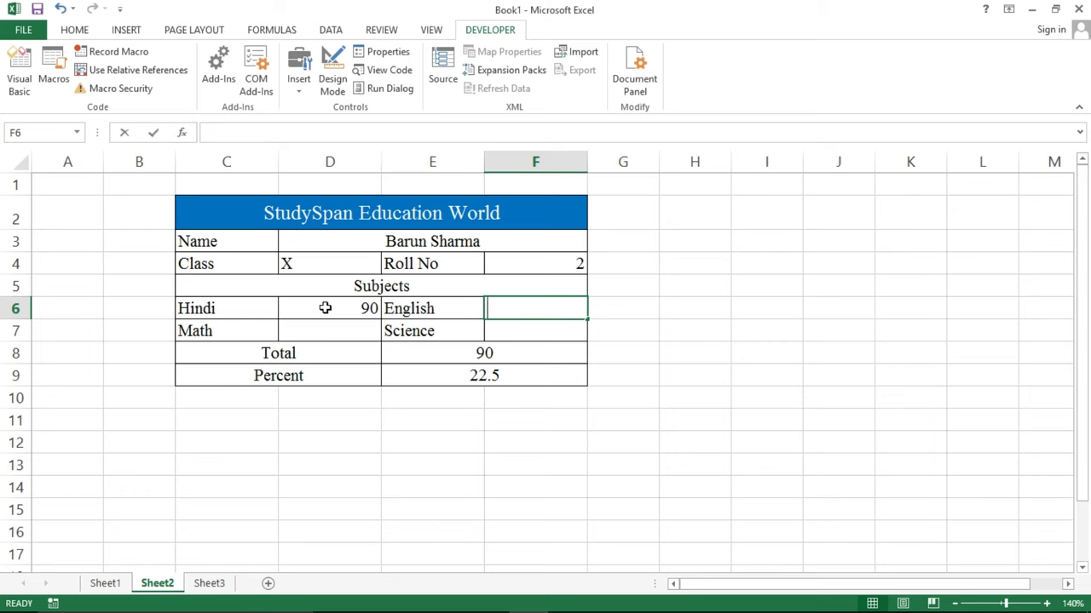
type("85")
key("Tab")
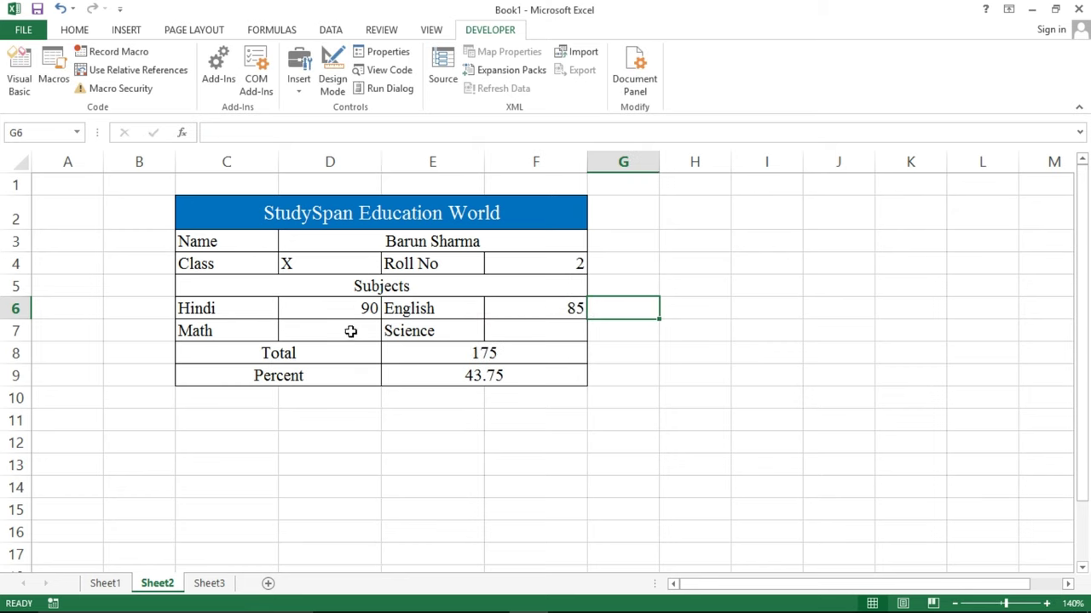
left_click(350, 332)
type("80")
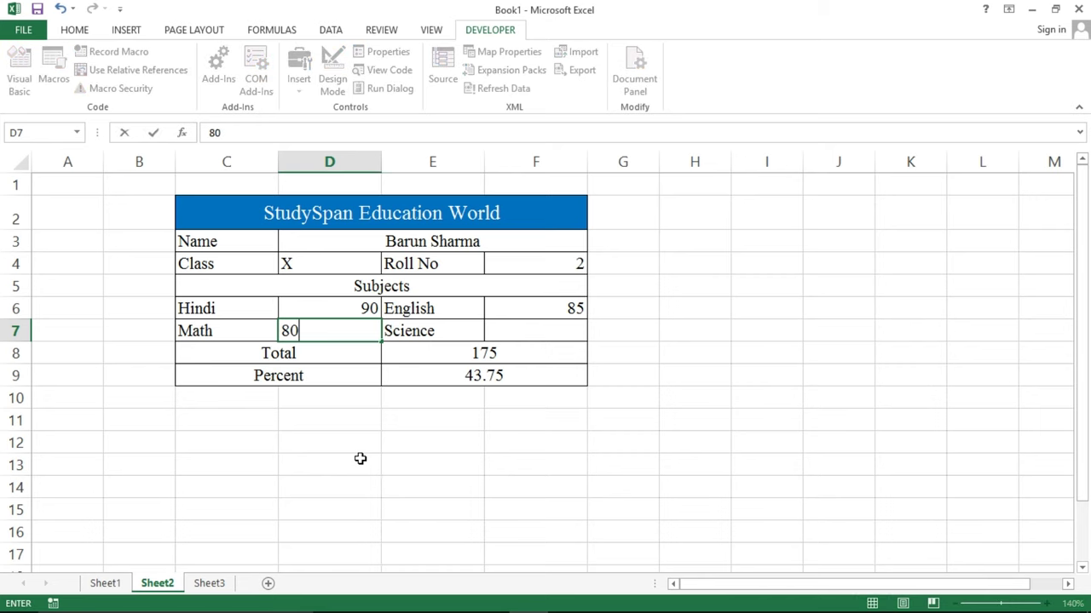
key("Tab")
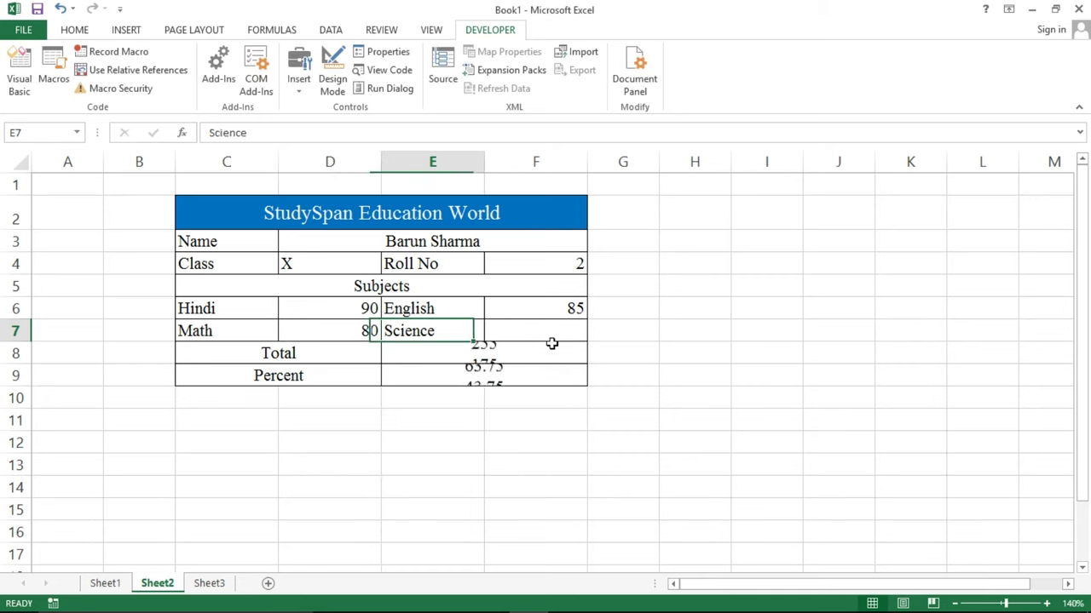
left_click(552, 340)
type("60")
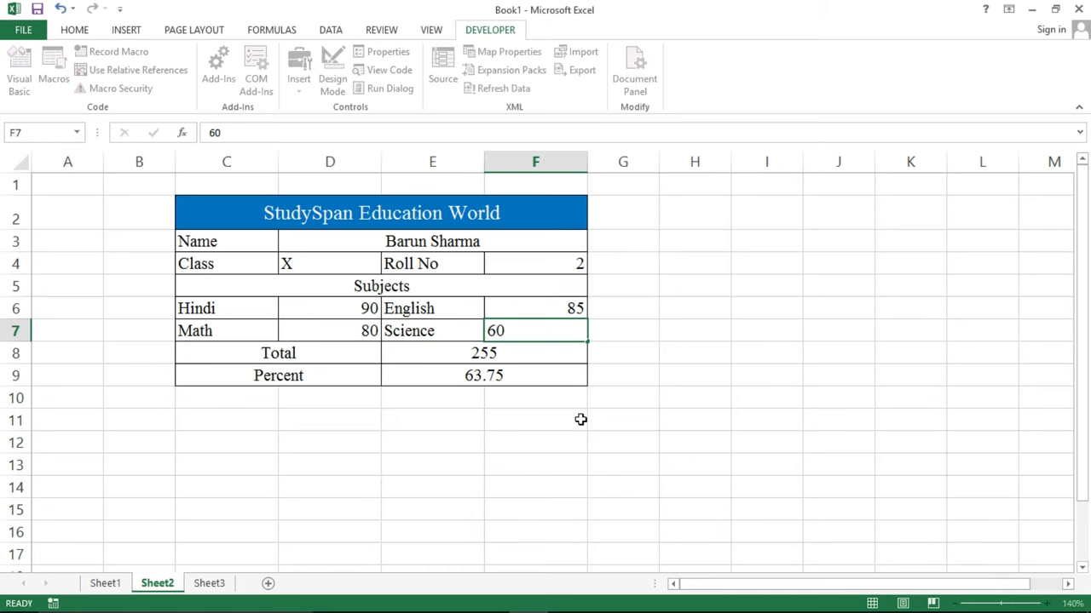
key("Return")
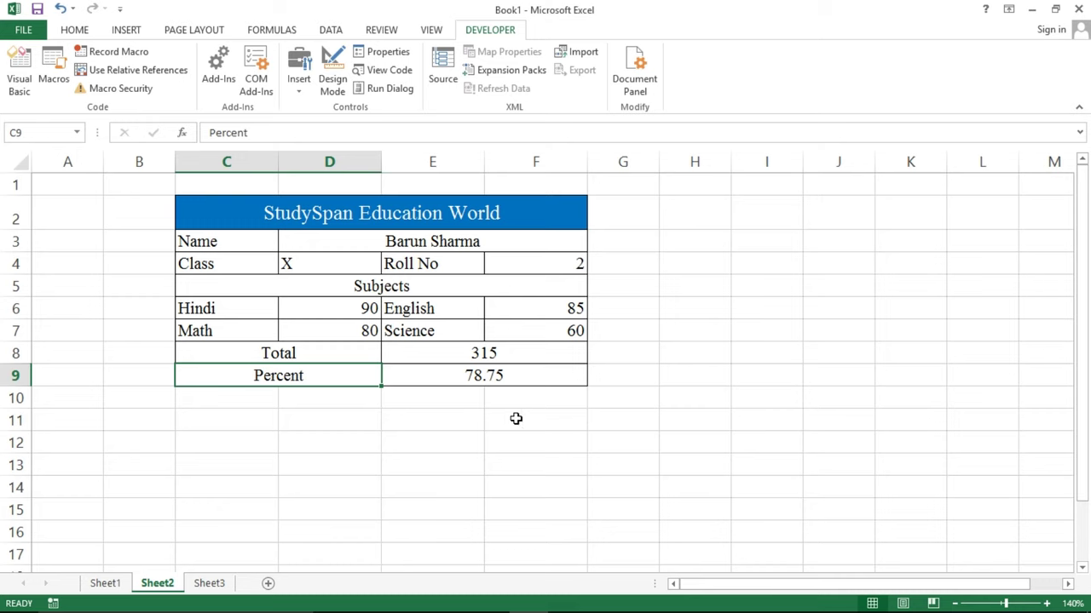
left_click(230, 584)
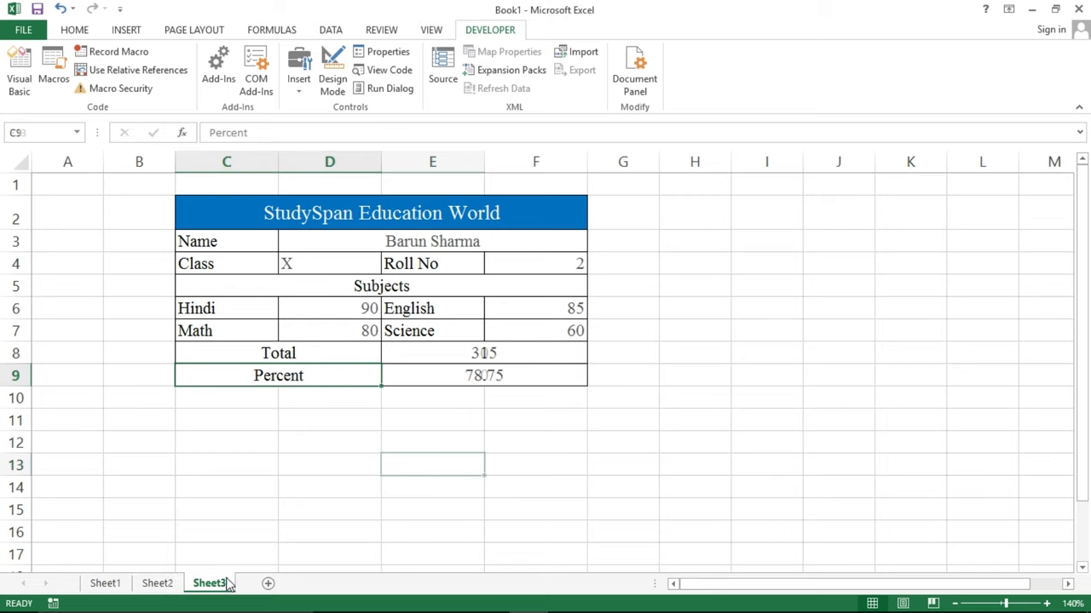
Step: On Sheet3, enter the third student's name, class X and roll number 3
left_click(428, 245)
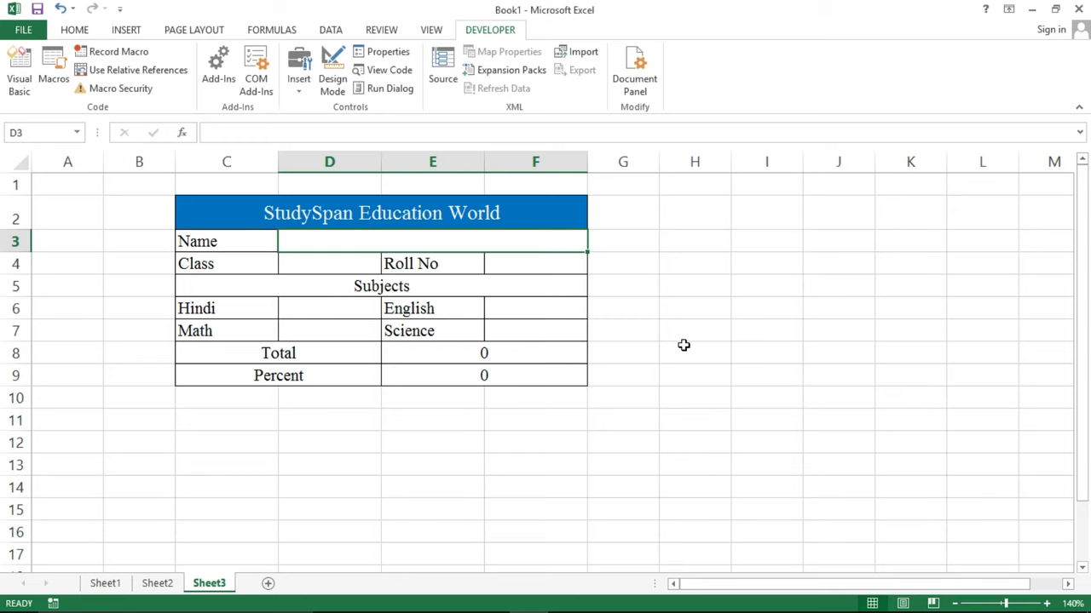
type("Rohan Na")
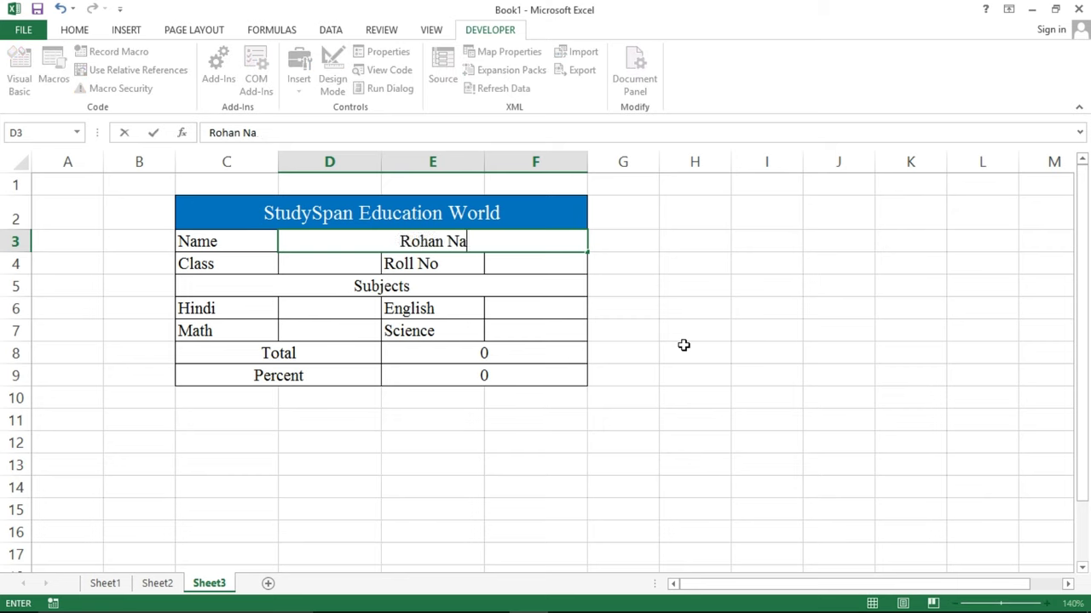
type("nda")
left_click(335, 269)
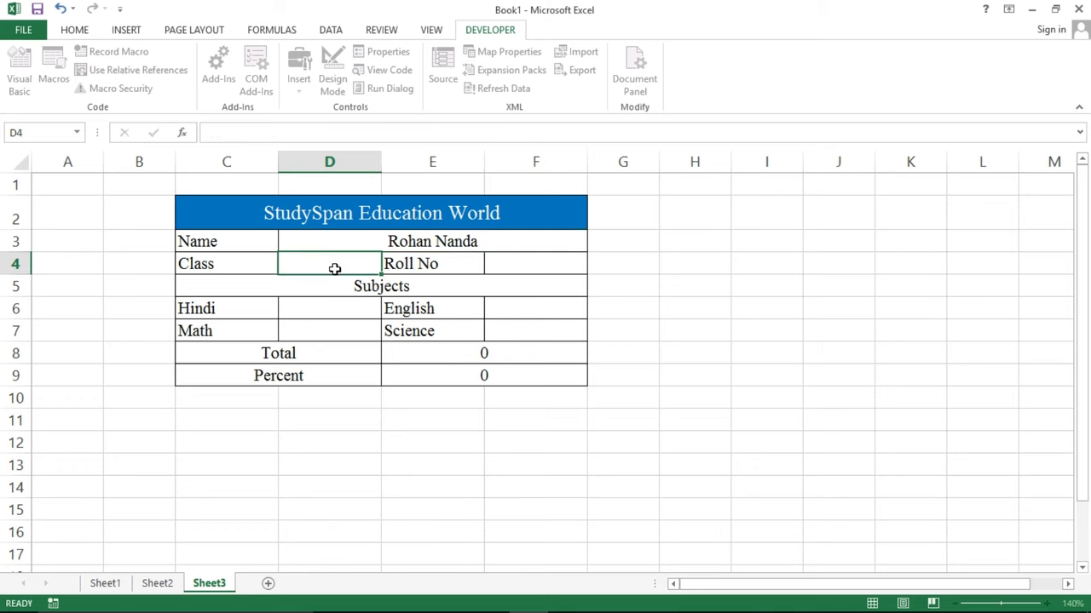
type("X")
key("Tab")
key("Tab")
type("3")
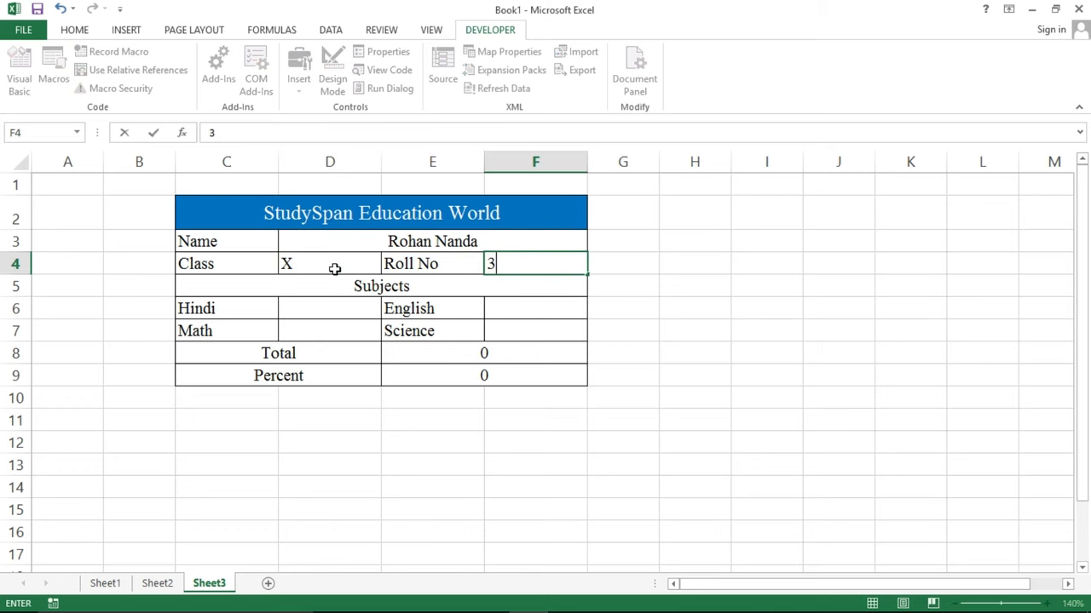
Step: Enter marks 60, 60, 80 and 50, then check the Percent and Total formulas
left_click(335, 309)
type("60")
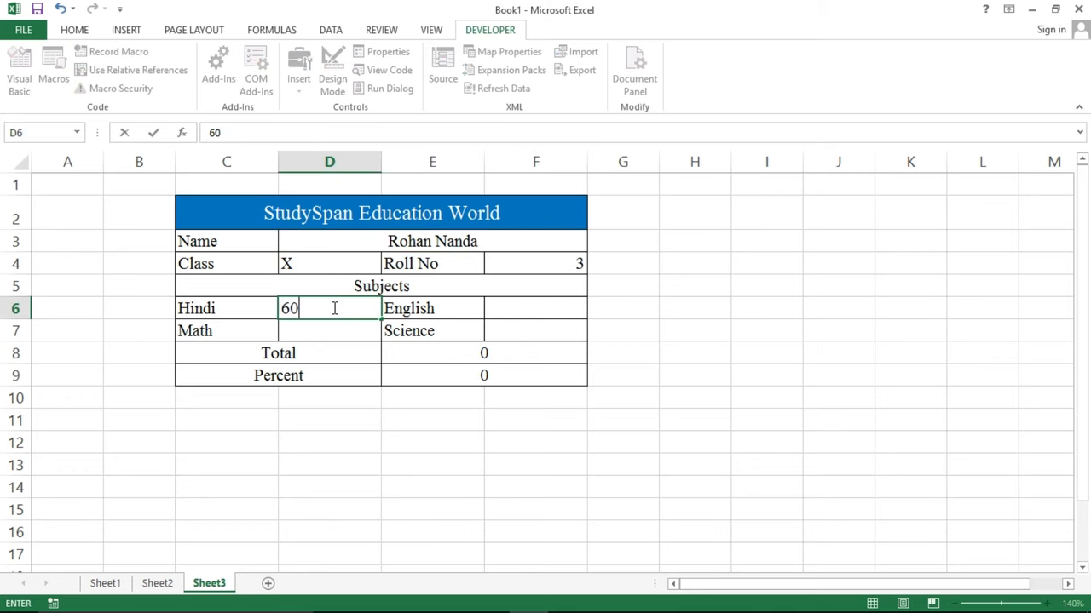
key("Tab")
key("Tab")
type("60")
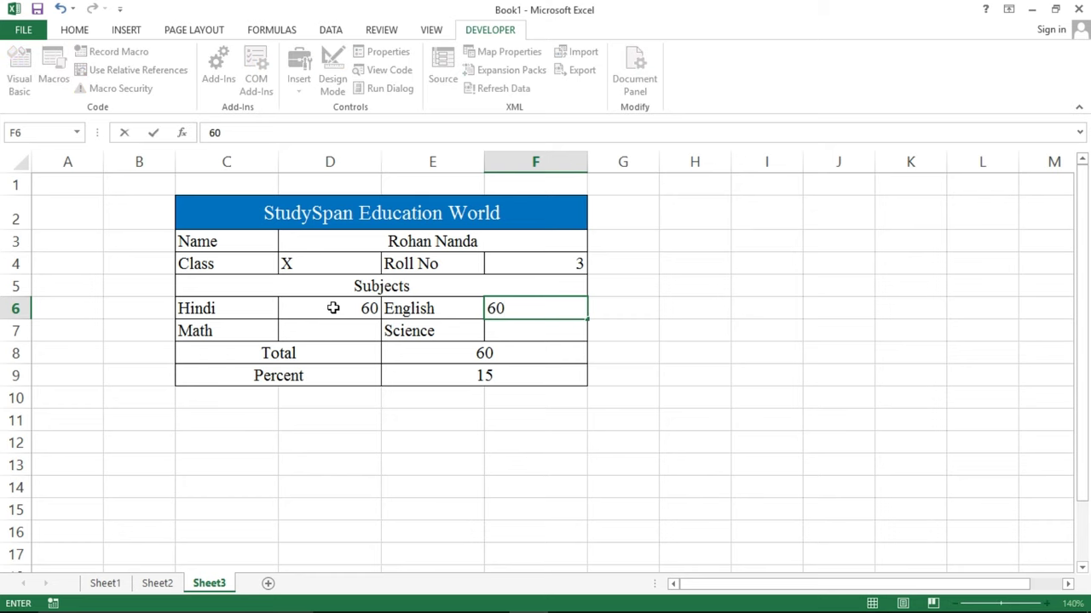
left_click(343, 334)
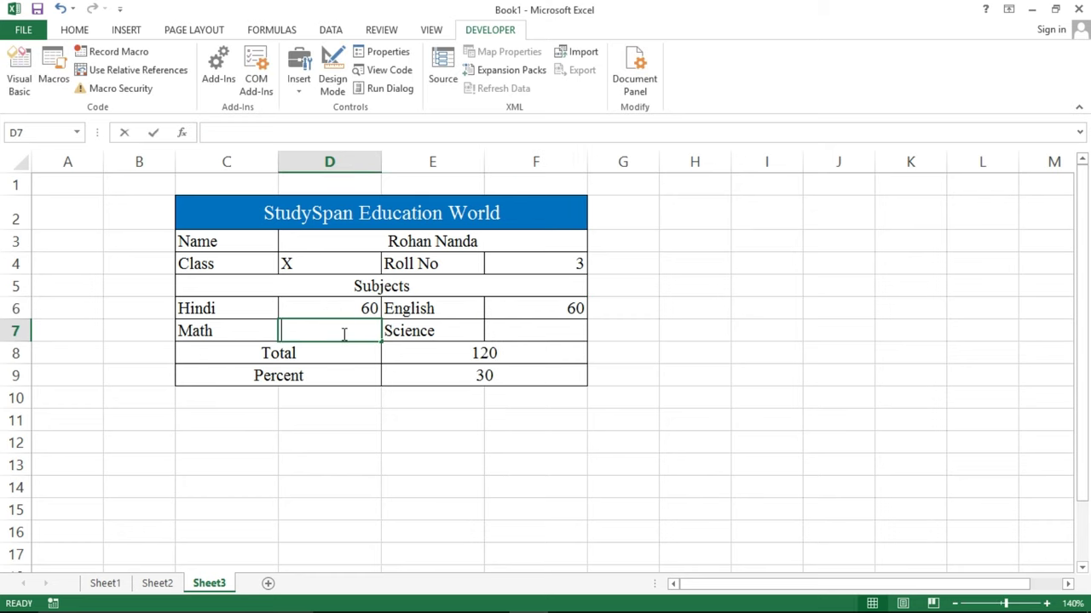
type("80")
key("Tab")
key("Tab")
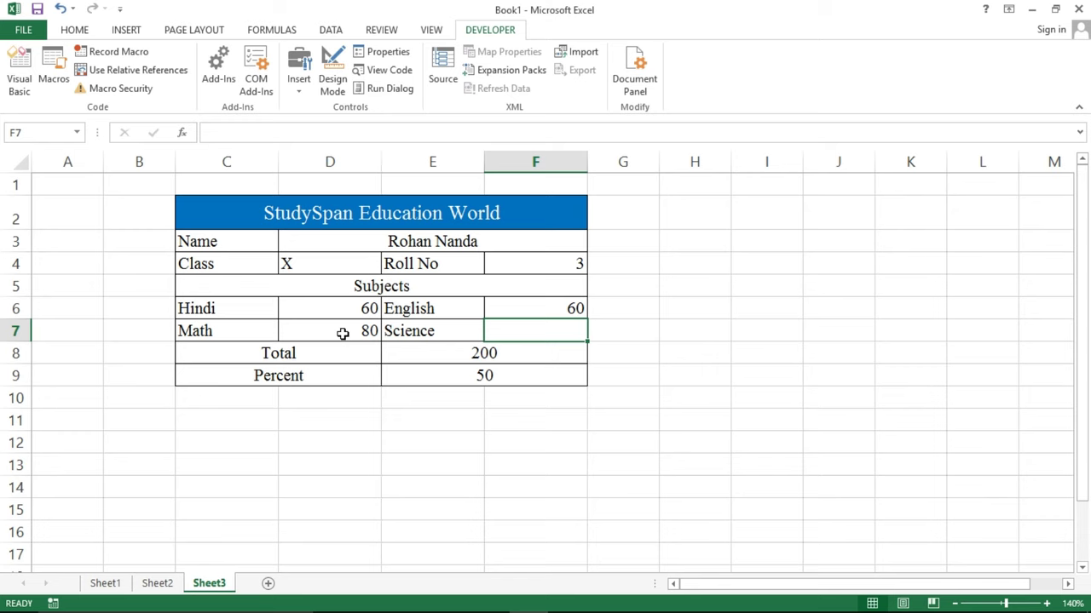
type("50")
key("Return")
key("Return")
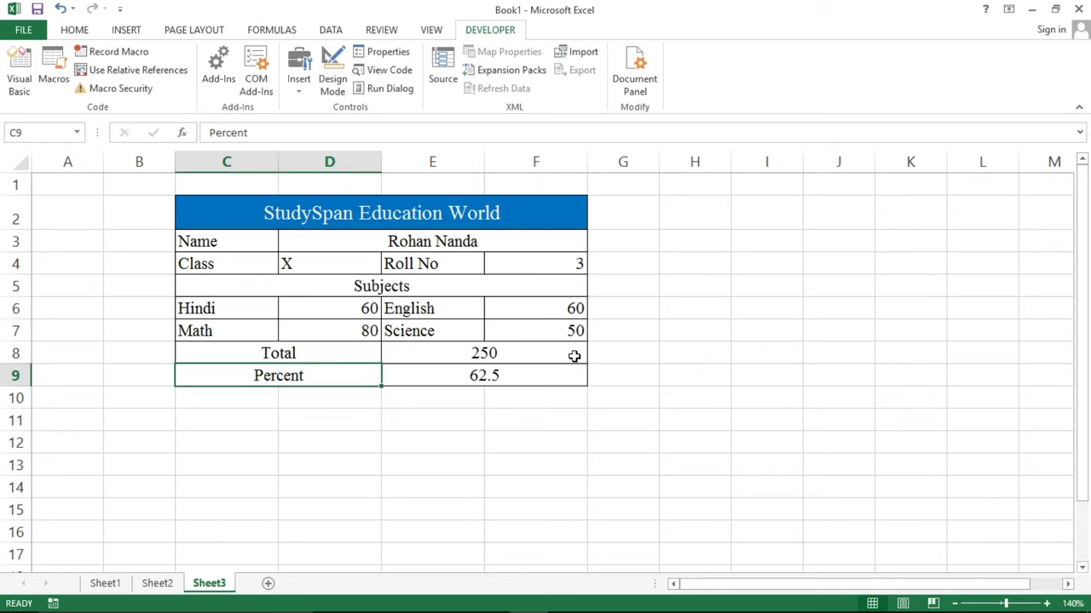
left_click(538, 369)
left_click(520, 358)
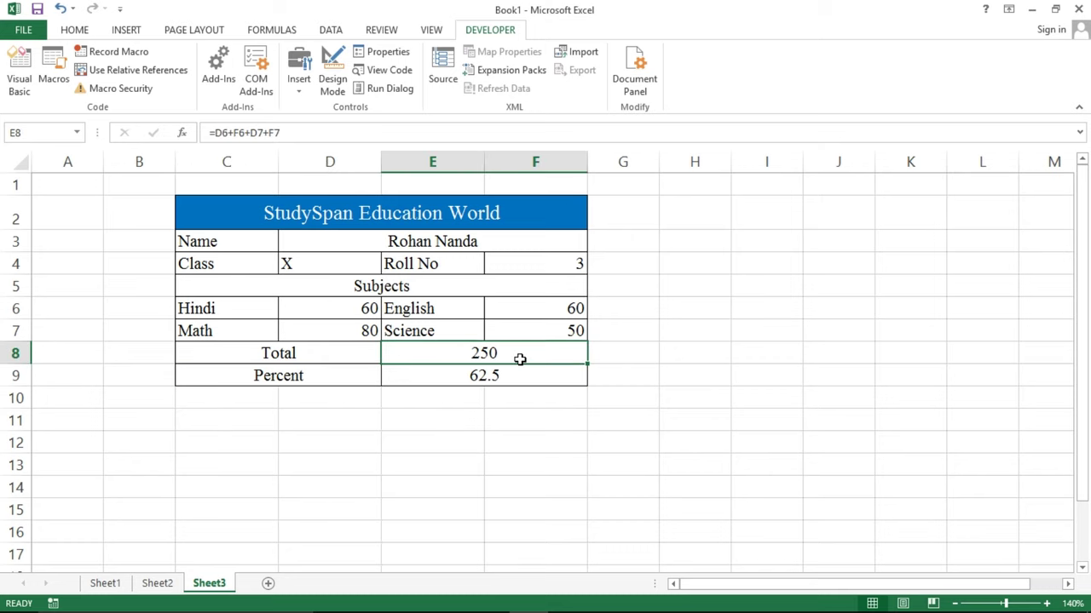
Step: Return to Sheet1 to review the first student's marksheet showing Total 300 and Percent 75
left_click(105, 584)
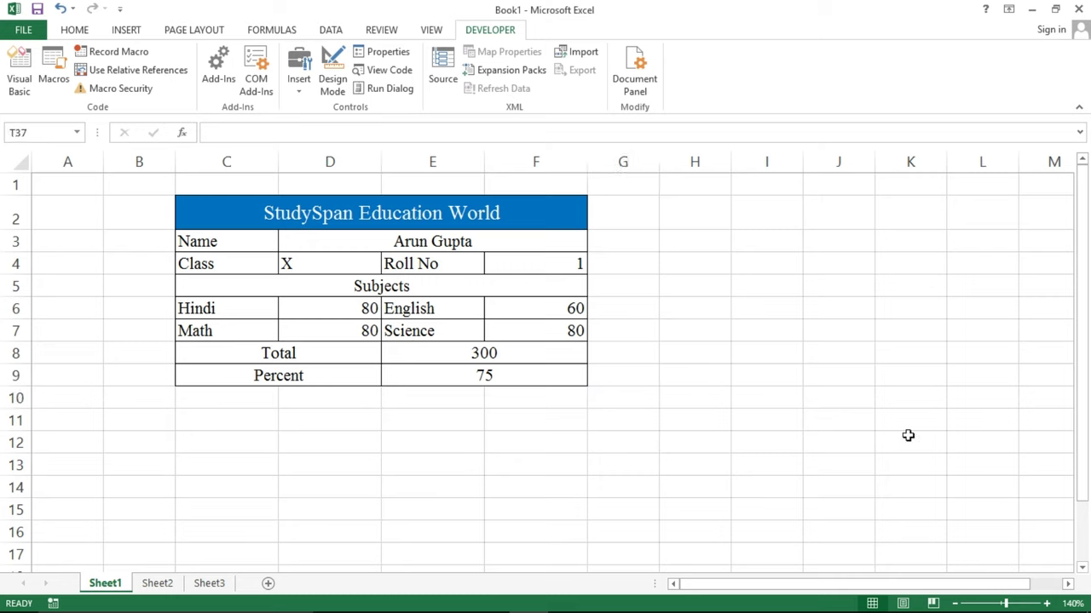